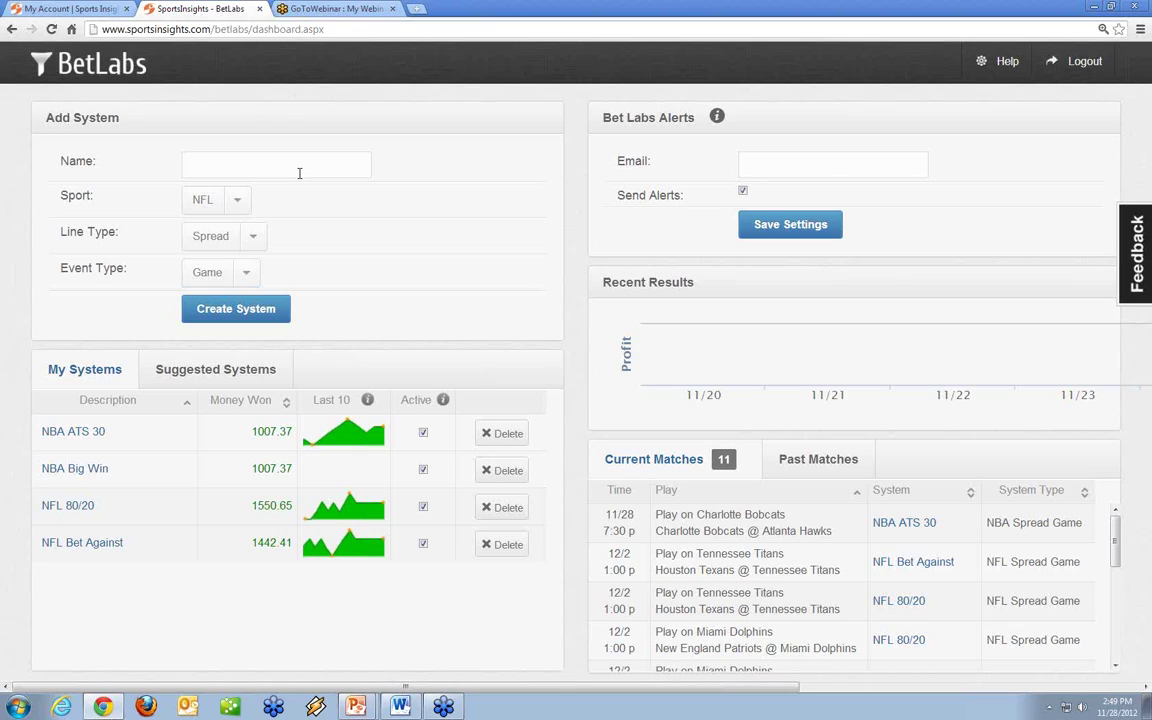
Create a system named NFL Home Dogs for the NFL, with line type Spread and event type Game.
type("NFL Home DOgs")
key("BackSpace")
key("BackSpace")
key("BackSpace")
type("ogs")
left_click(211, 205)
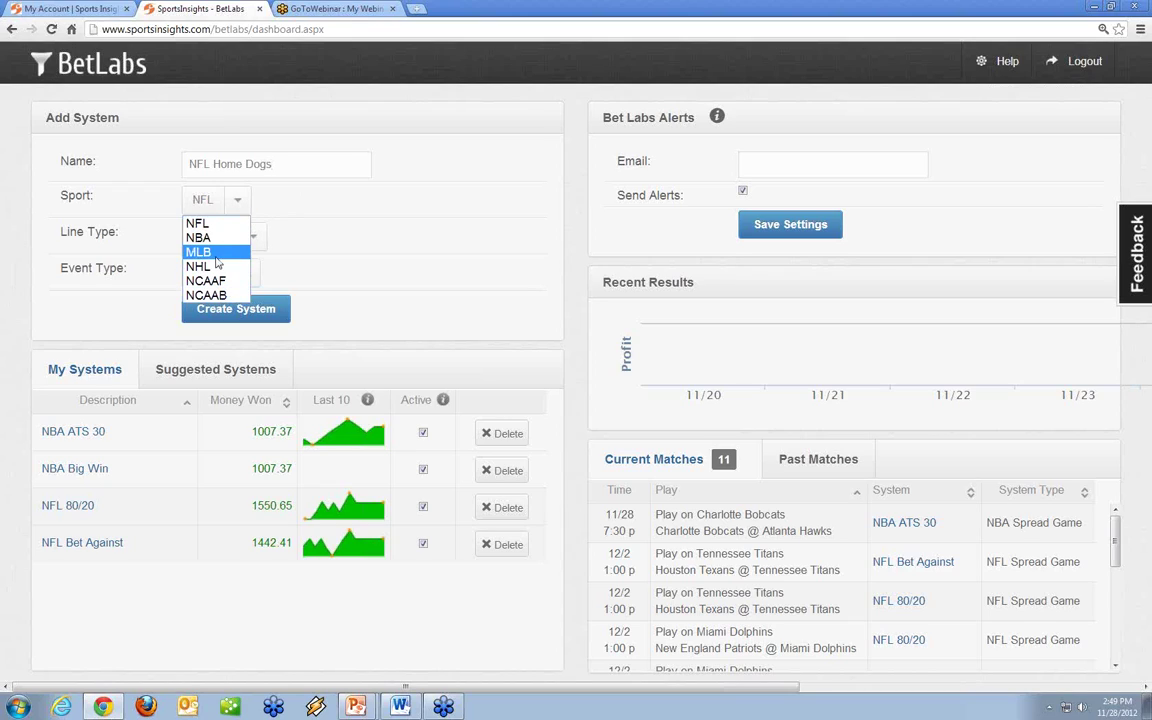
left_click(216, 229)
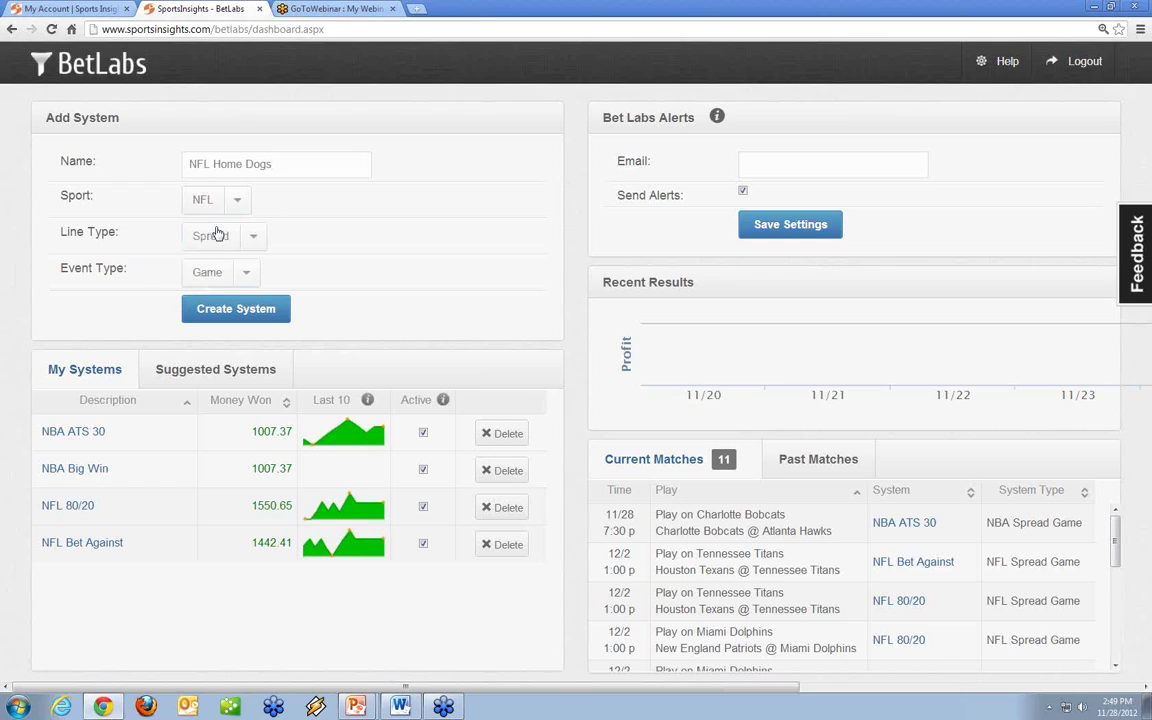
left_click(222, 236)
left_click(225, 262)
left_click(241, 274)
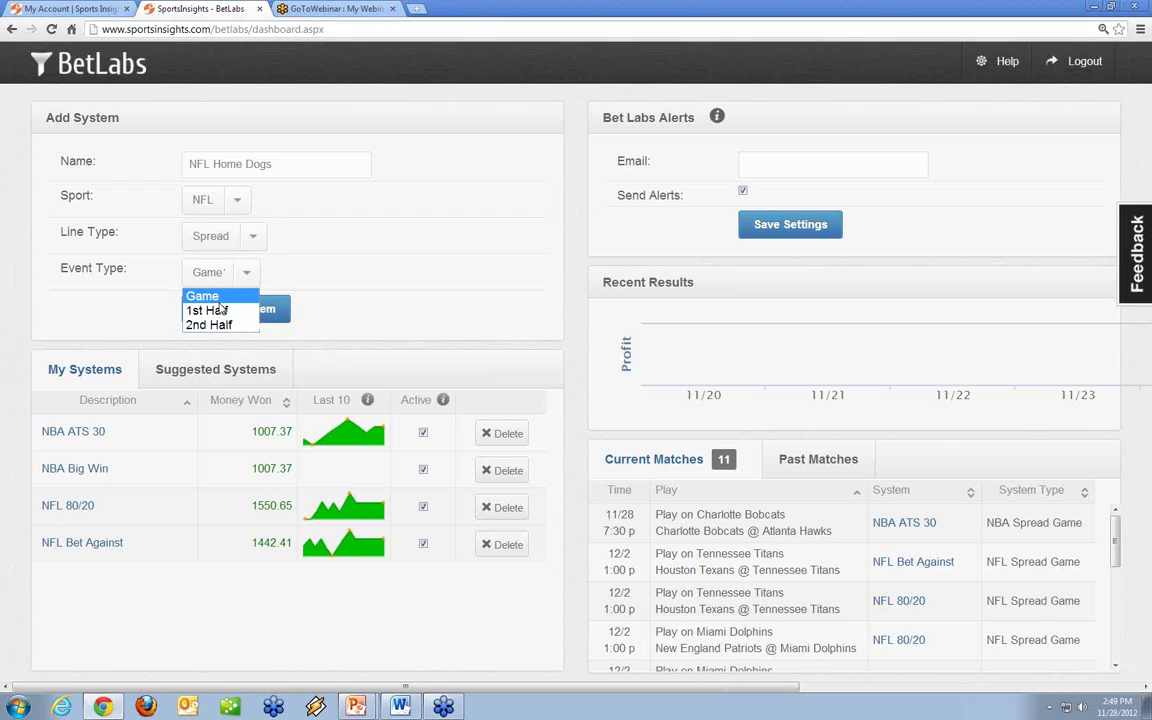
left_click(203, 296)
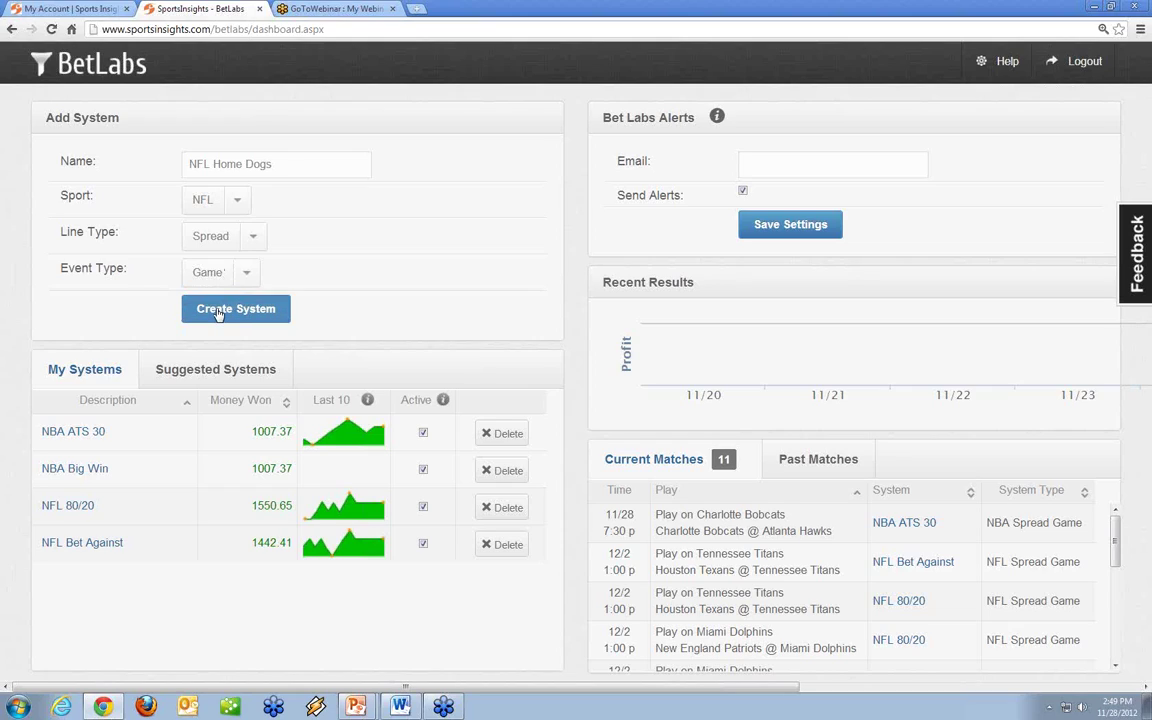
left_click(218, 310)
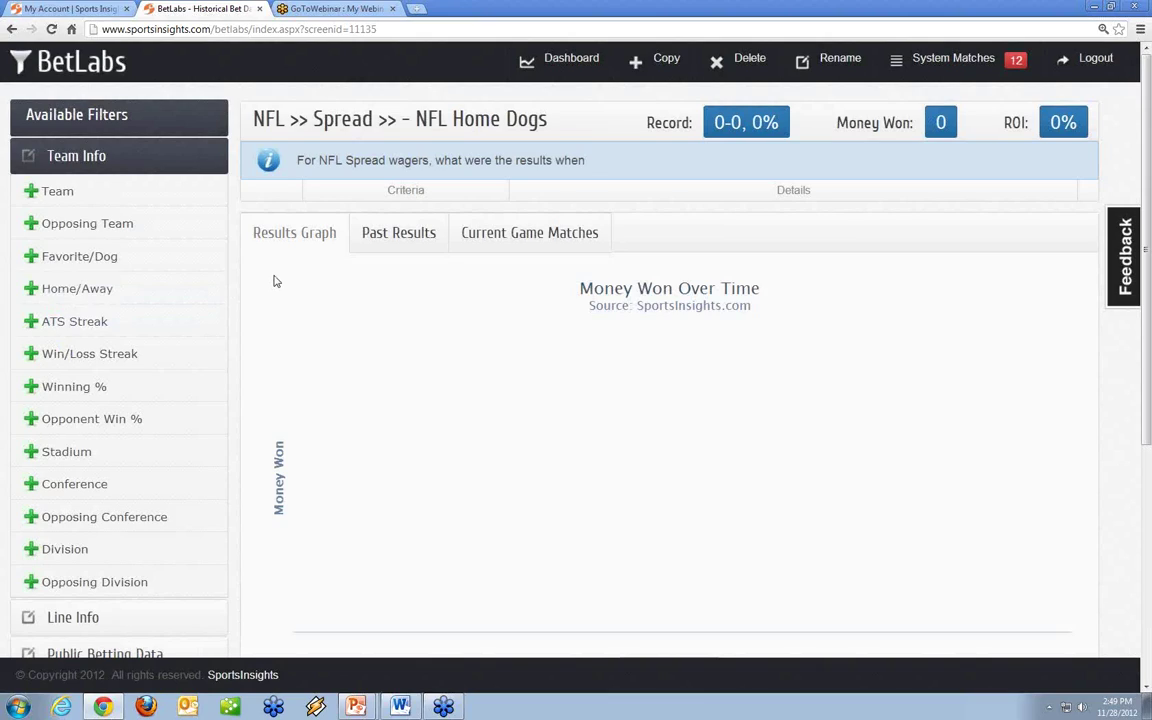
Add a Favorite/Dog filter limited to Dog and save it to the system.
left_click(101, 259)
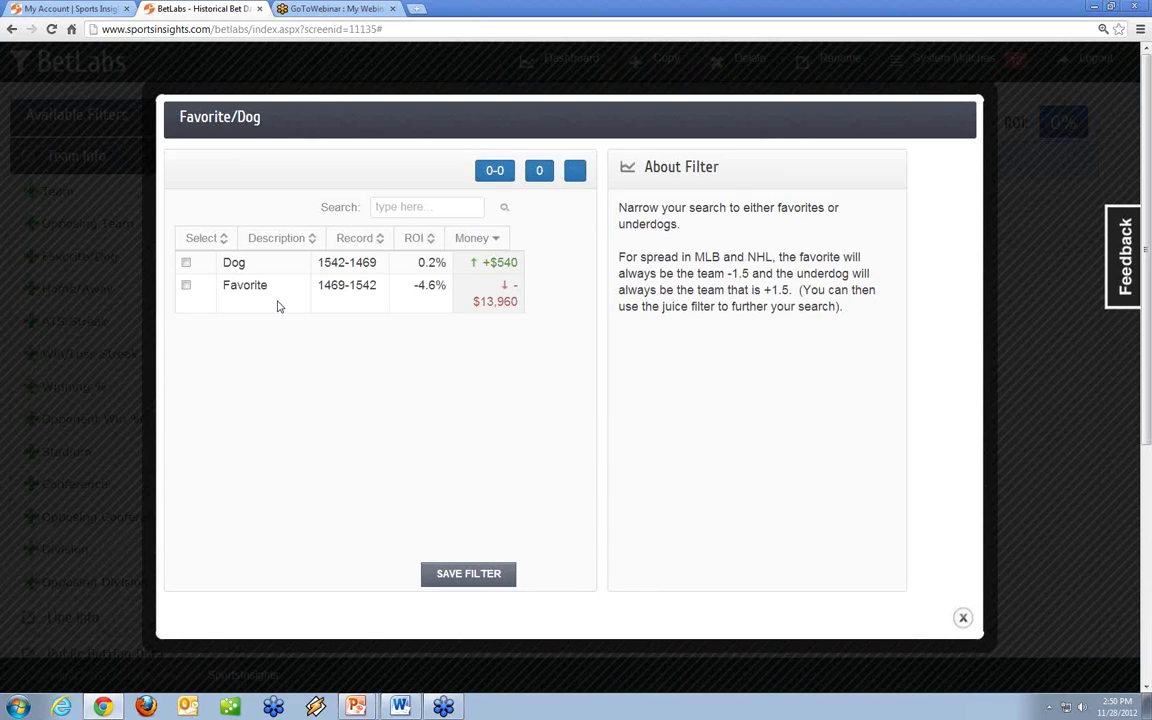
left_click(186, 263)
left_click(446, 575)
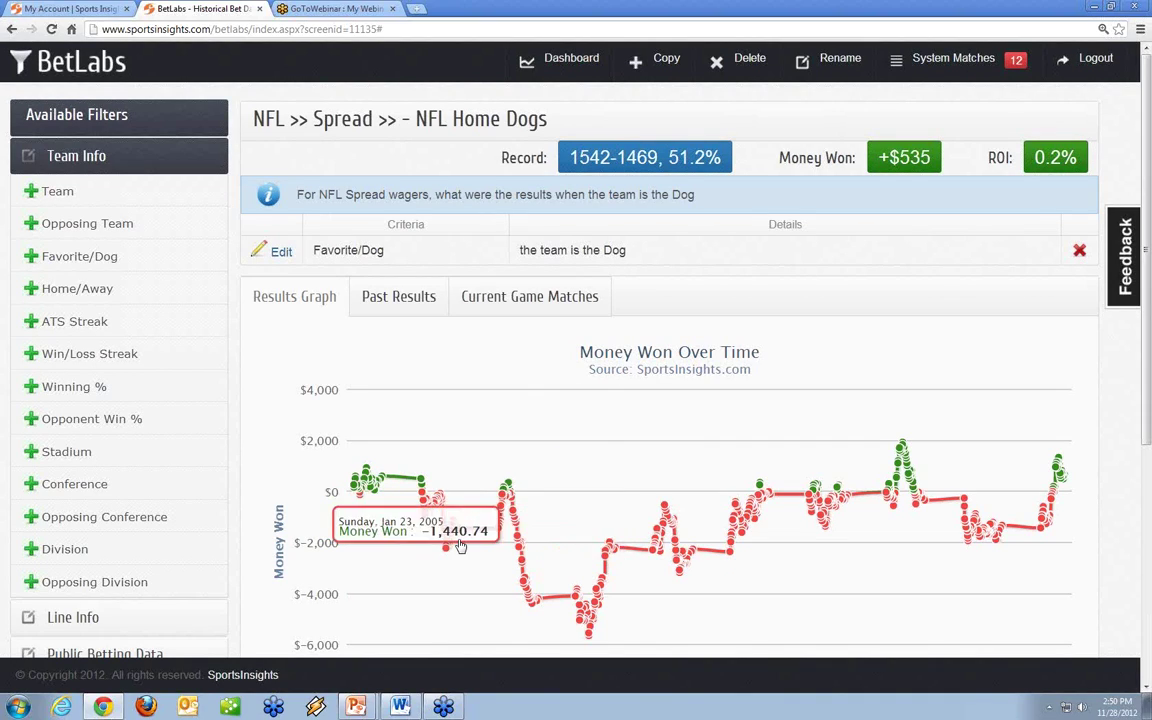
scroll(630, 622, "down", 1)
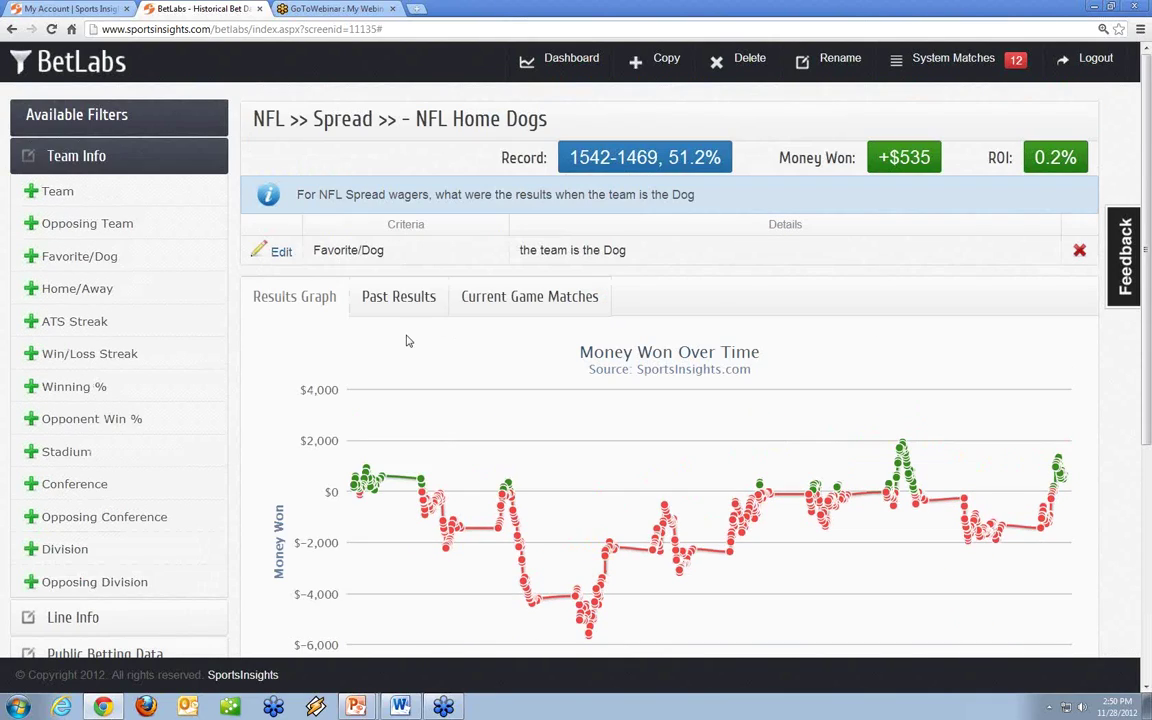
scroll(396, 346, "up", 1)
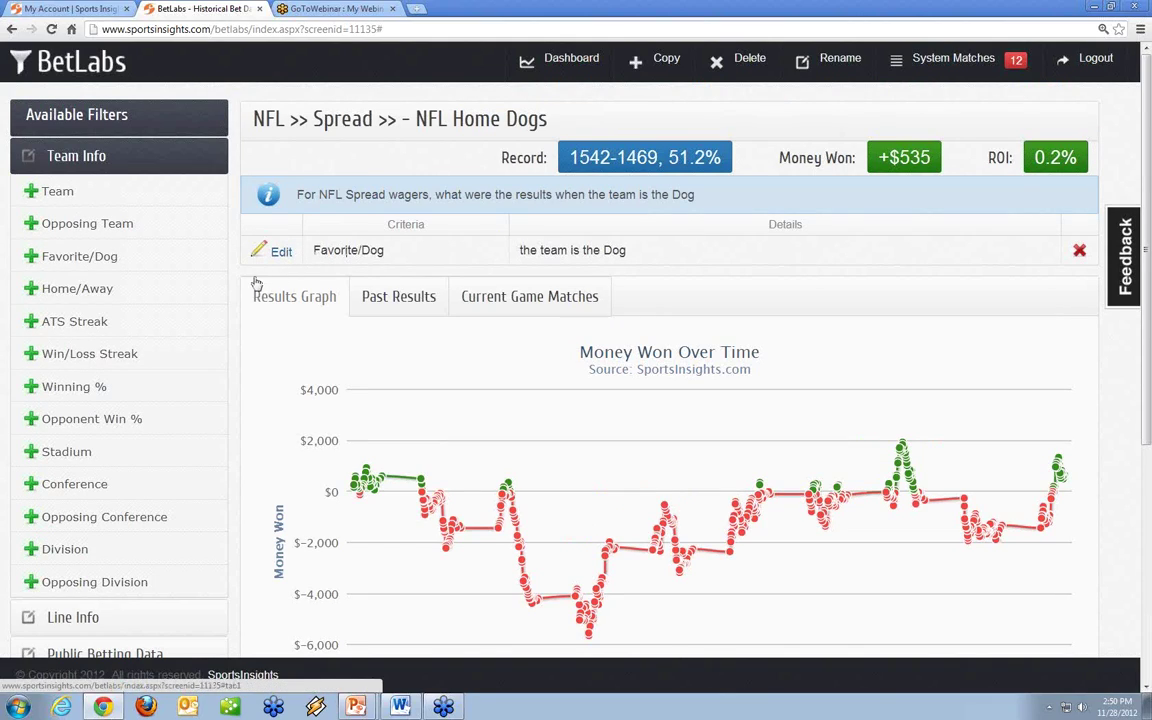
Add a Home/Away filter limited to Visitor, save it, and review the resulting money-won graph.
left_click(96, 291)
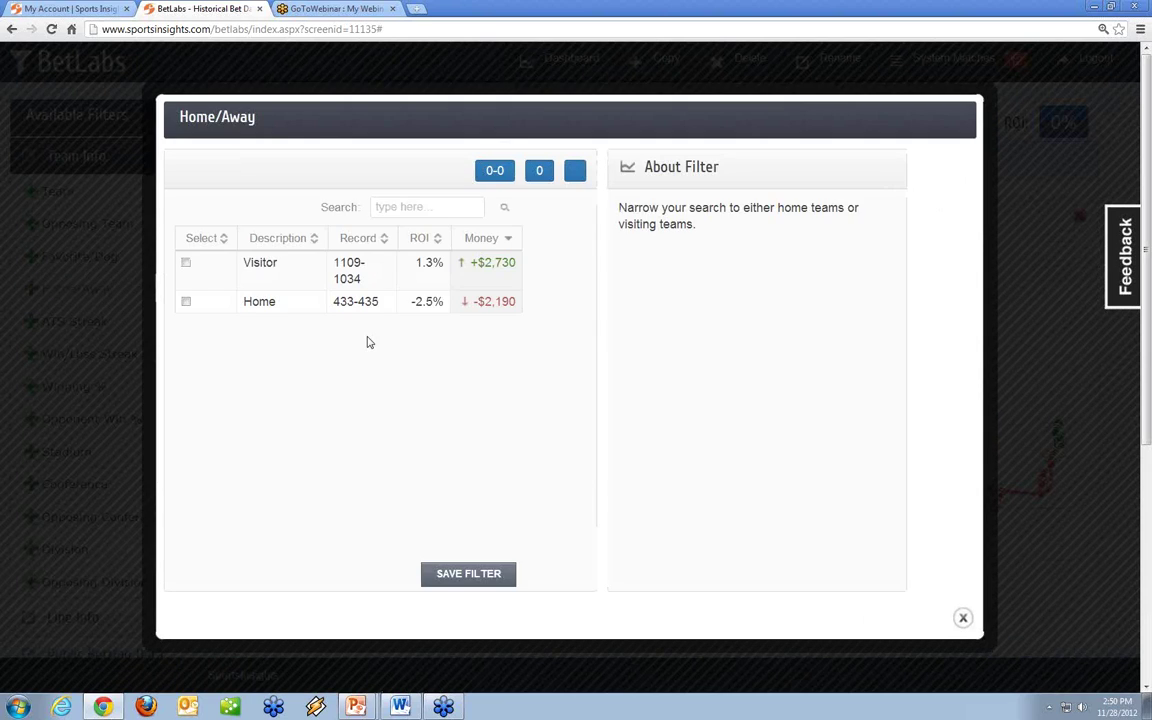
double_click(259, 305)
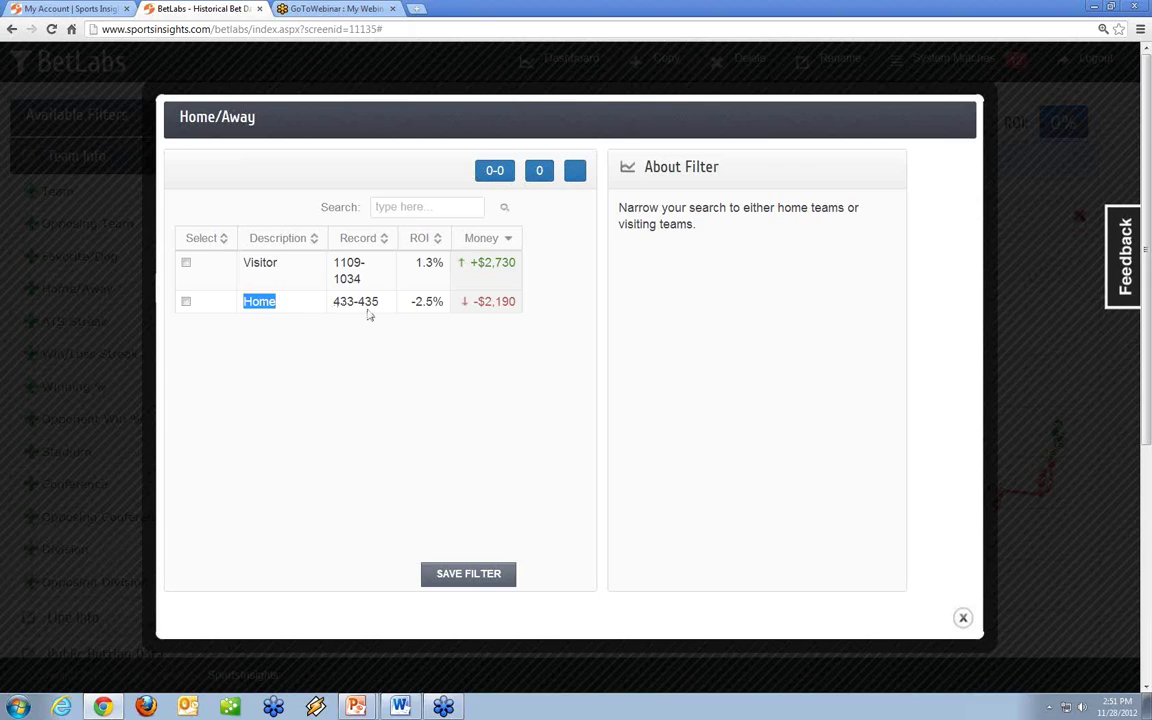
left_click(298, 287)
left_click(186, 262)
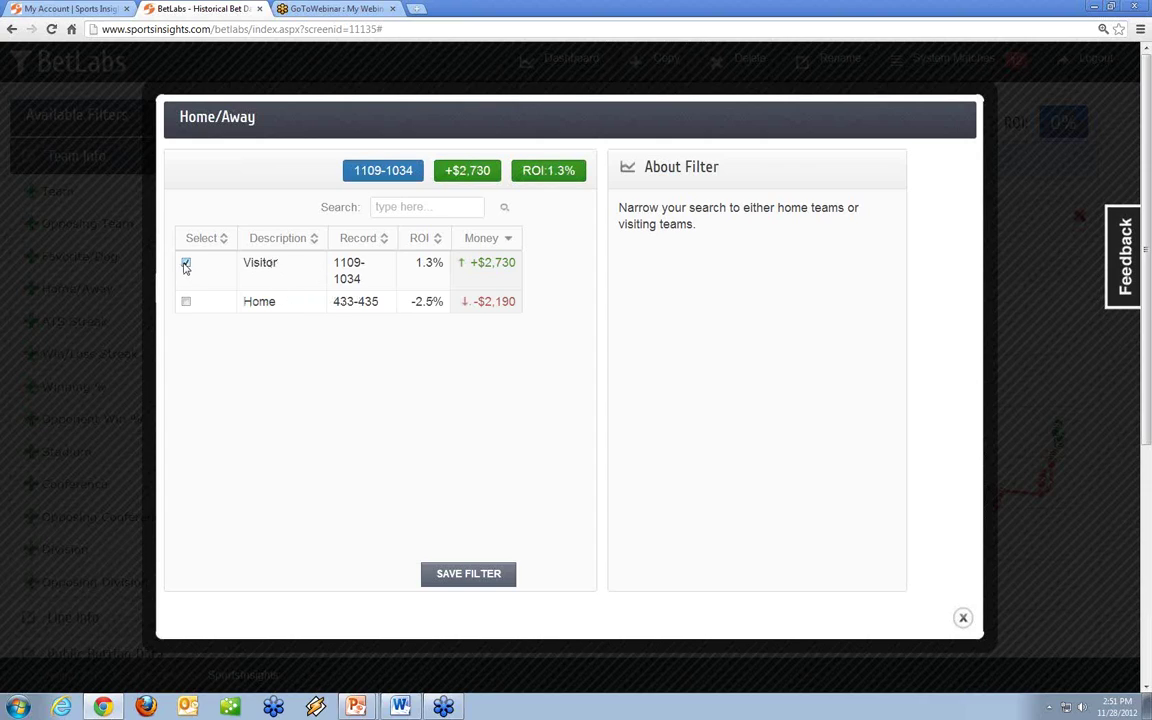
left_click(478, 576)
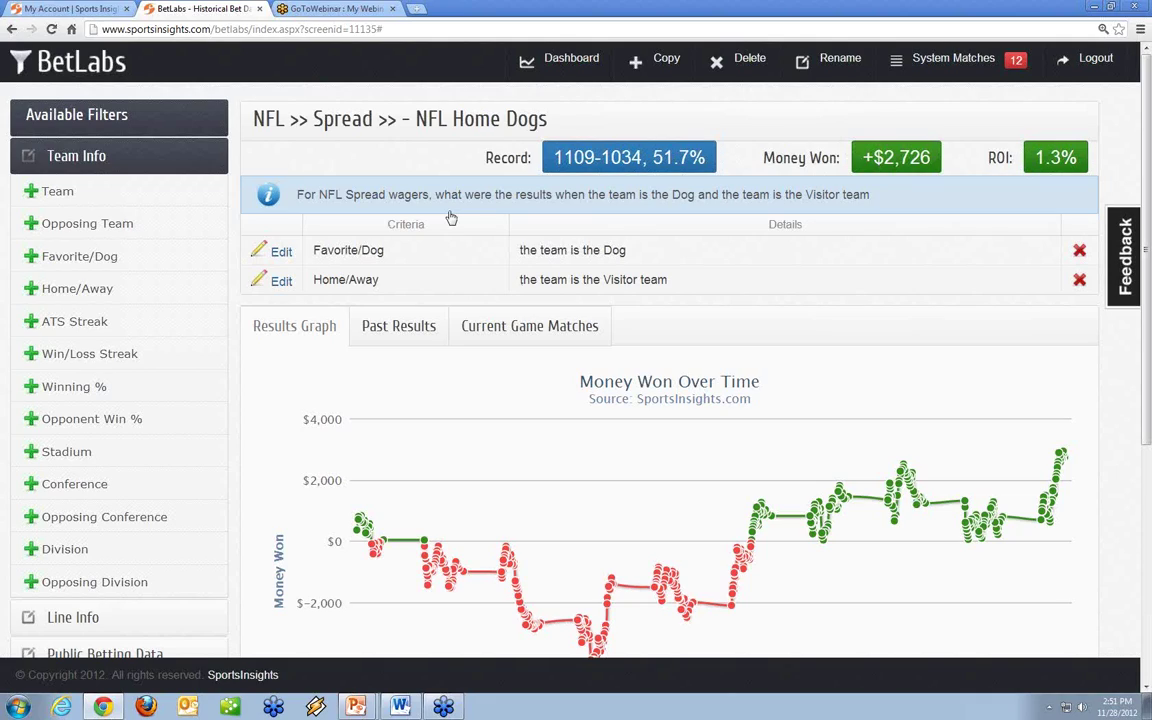
scroll(443, 420, "down", 1)
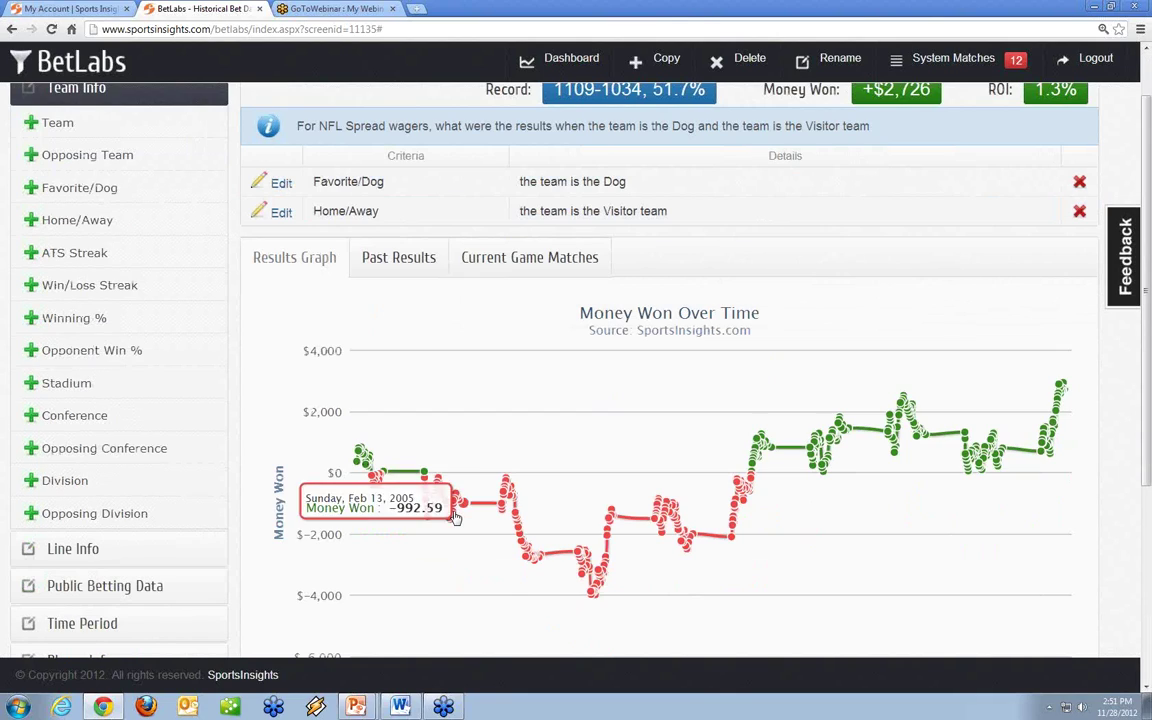
scroll(440, 585, "down", 1)
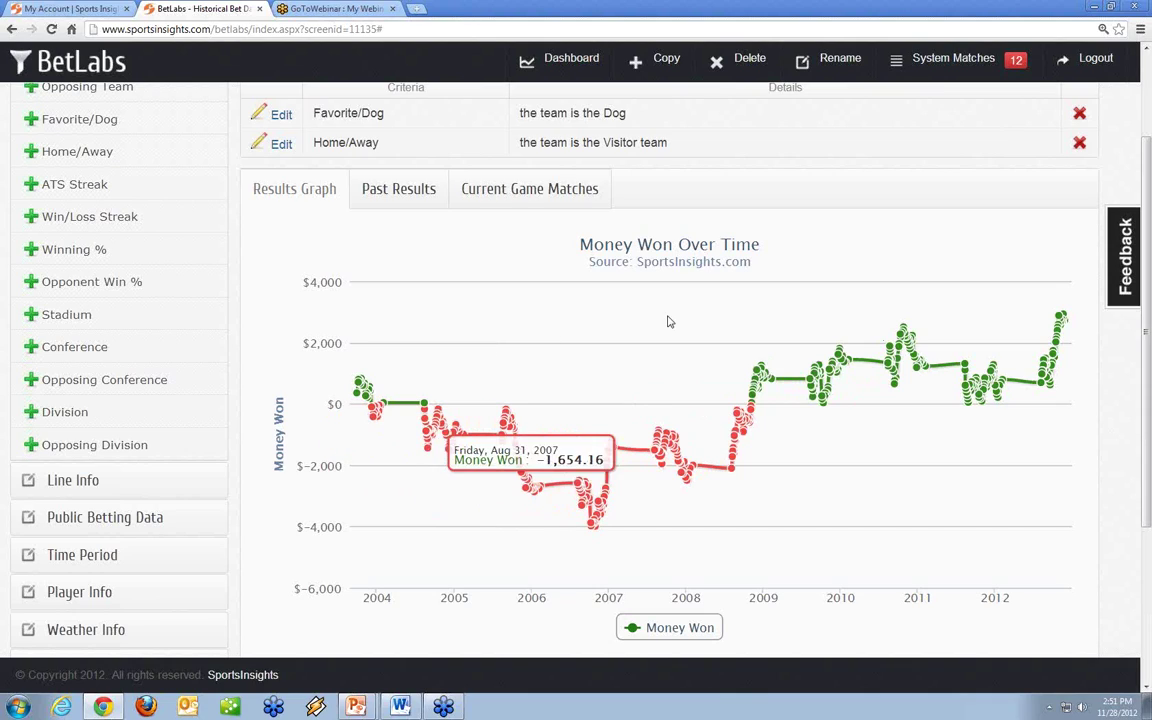
scroll(627, 378, "up", 3)
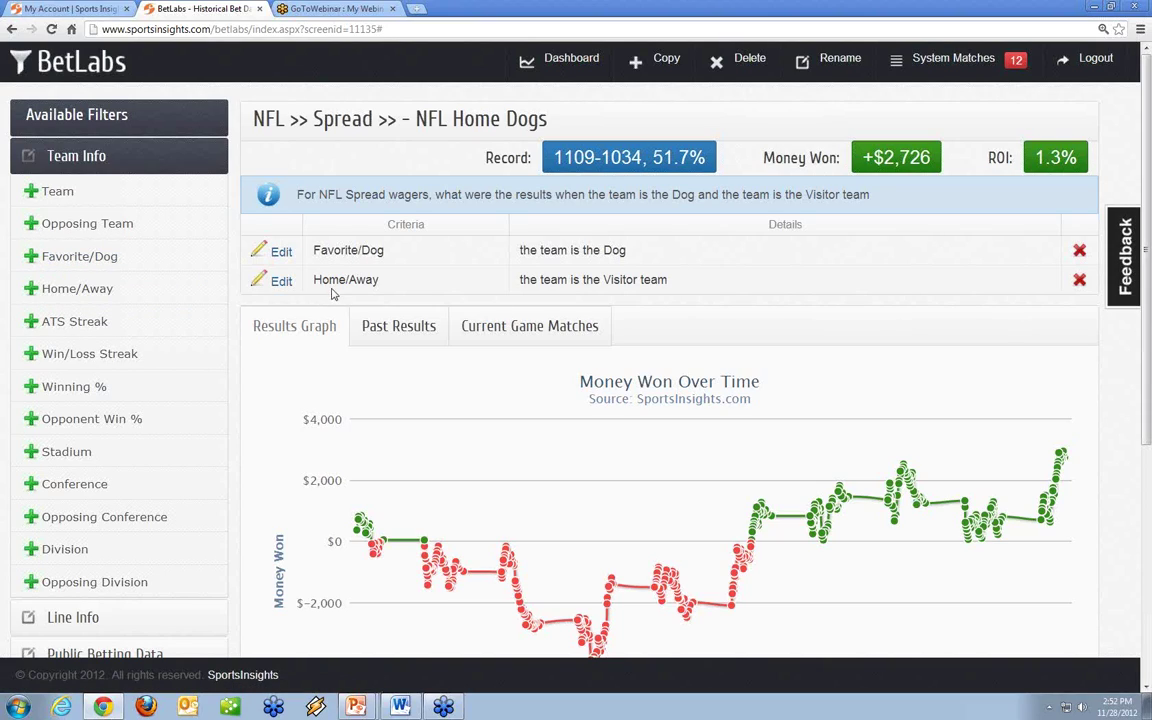
Switch to the PowerPoint presentation on data driven betting systems and show it as a slide show.
key("alt+Tab")
key("alt+Tab")
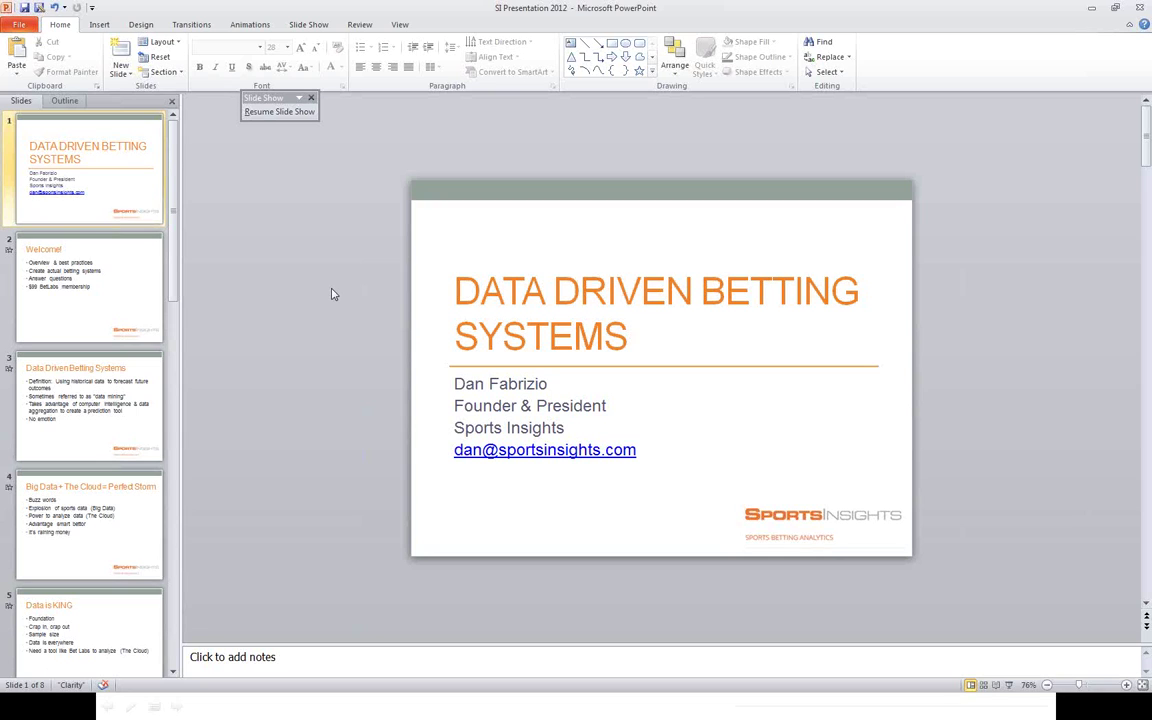
left_click(1010, 686)
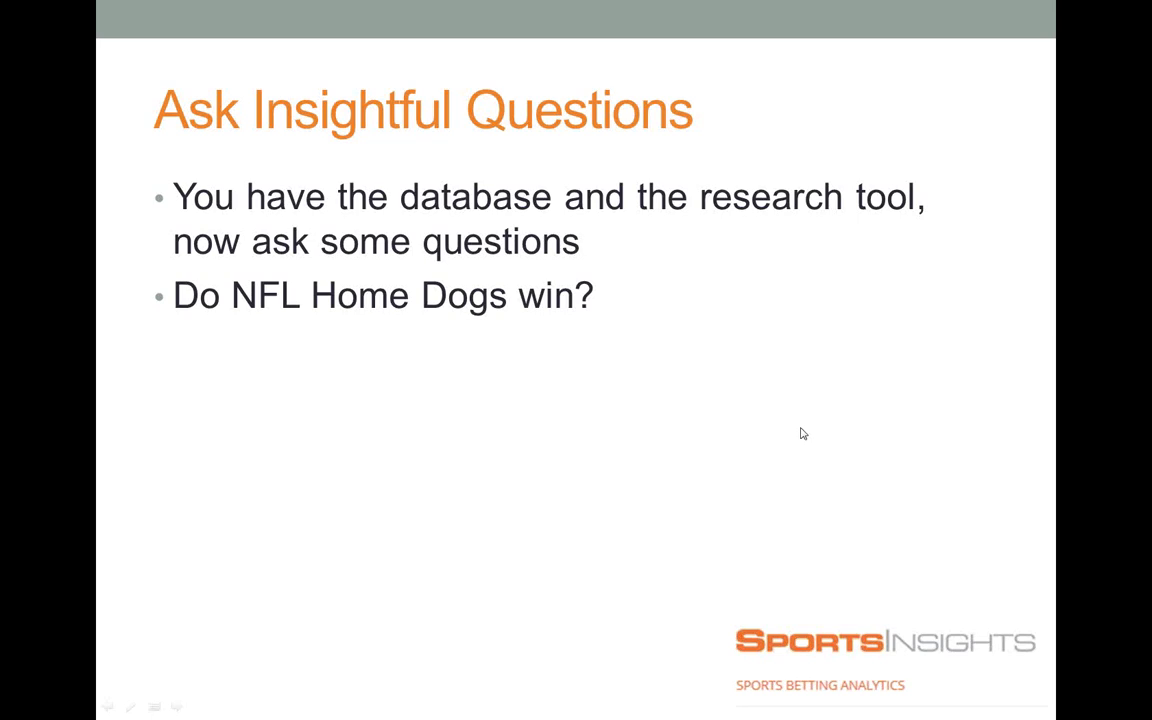
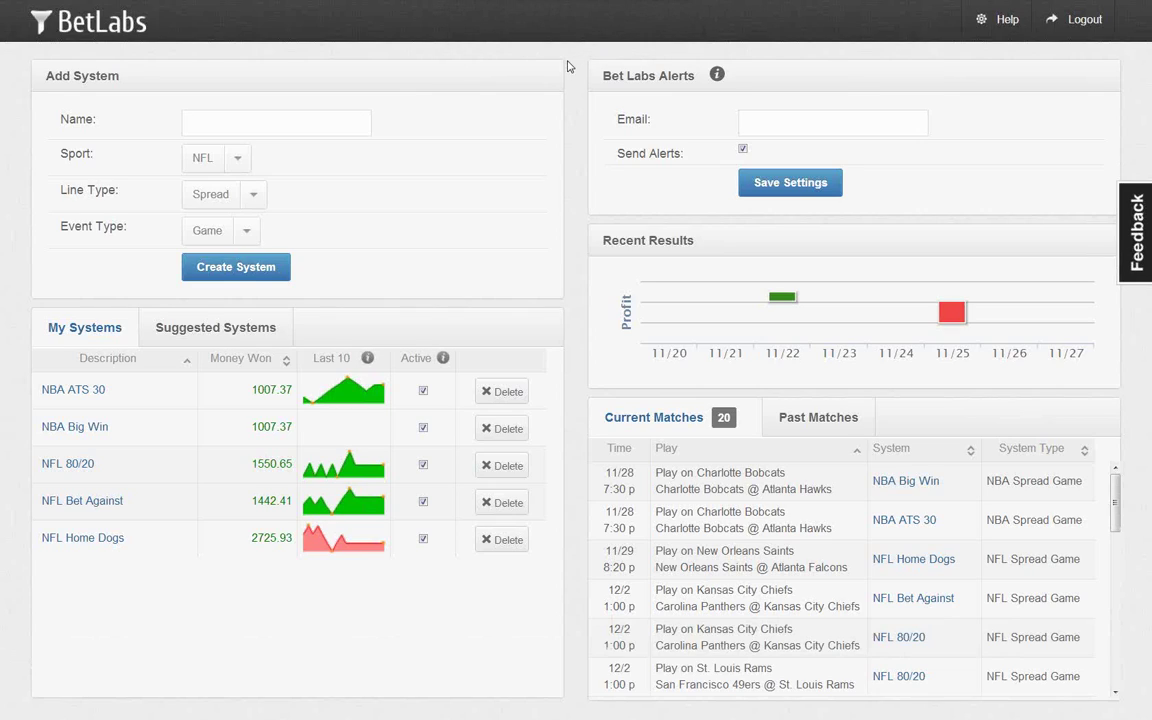
Create another BetLabs system named NFL Bet Against for the NFL, with line type Spread and event type Game.
left_click(227, 133)
type("NFL Bet Against")
left_click(215, 148)
left_click(233, 147)
left_click(250, 199)
left_click(279, 173)
left_click(247, 231)
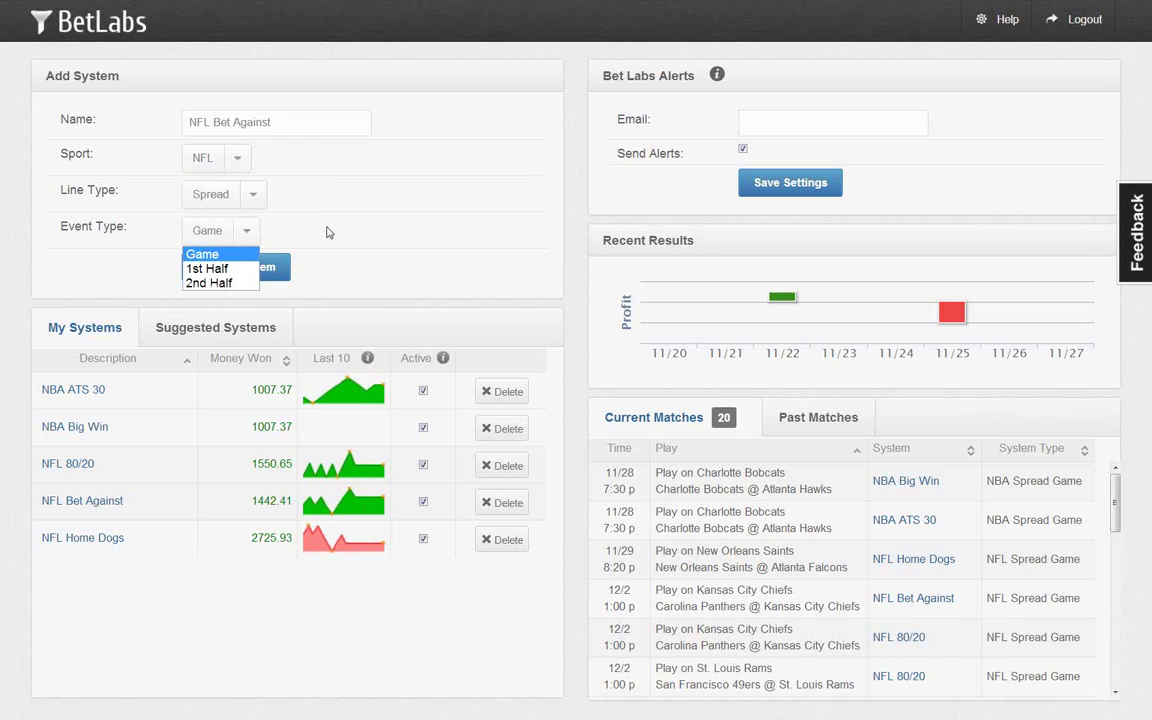
left_click(298, 210)
left_click(279, 261)
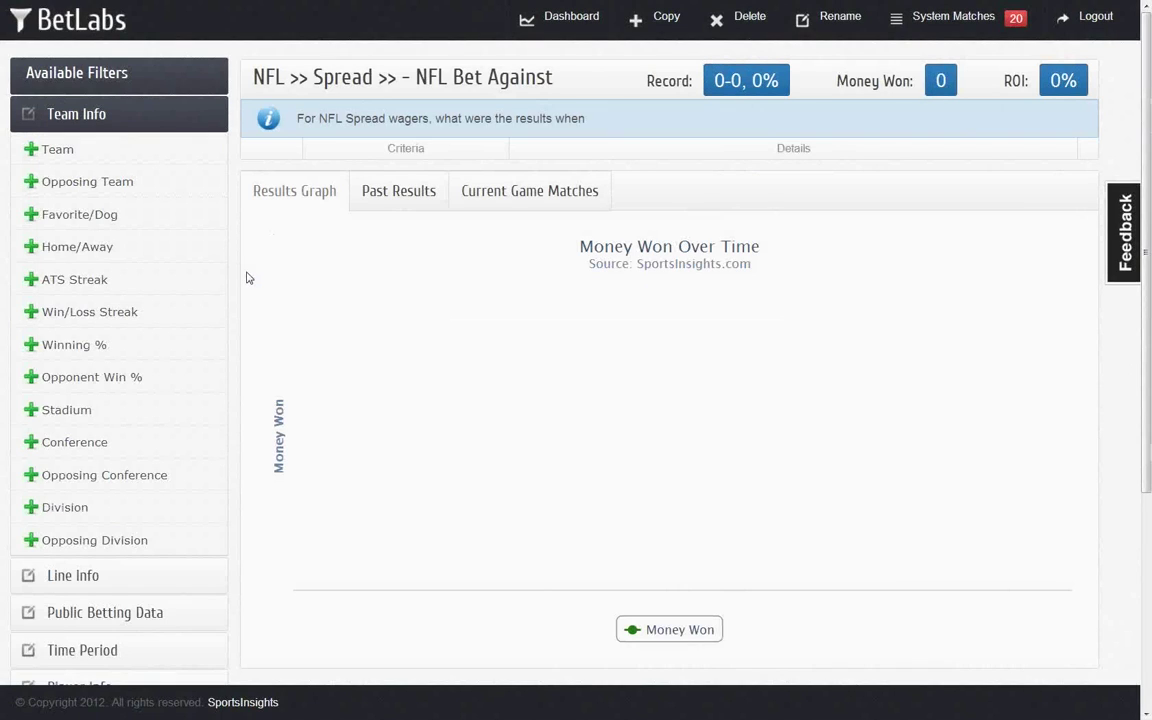
Start a Spread % filter from the public betting data and apply an upper limit of 35%.
left_click(166, 119)
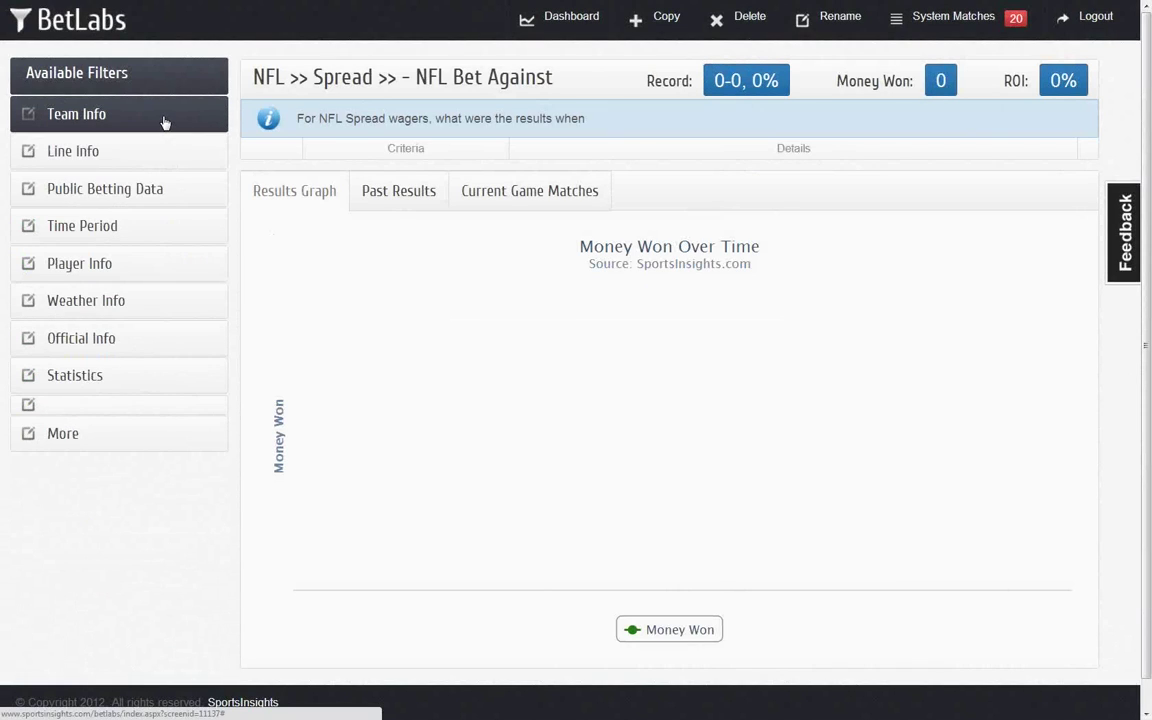
left_click(142, 195)
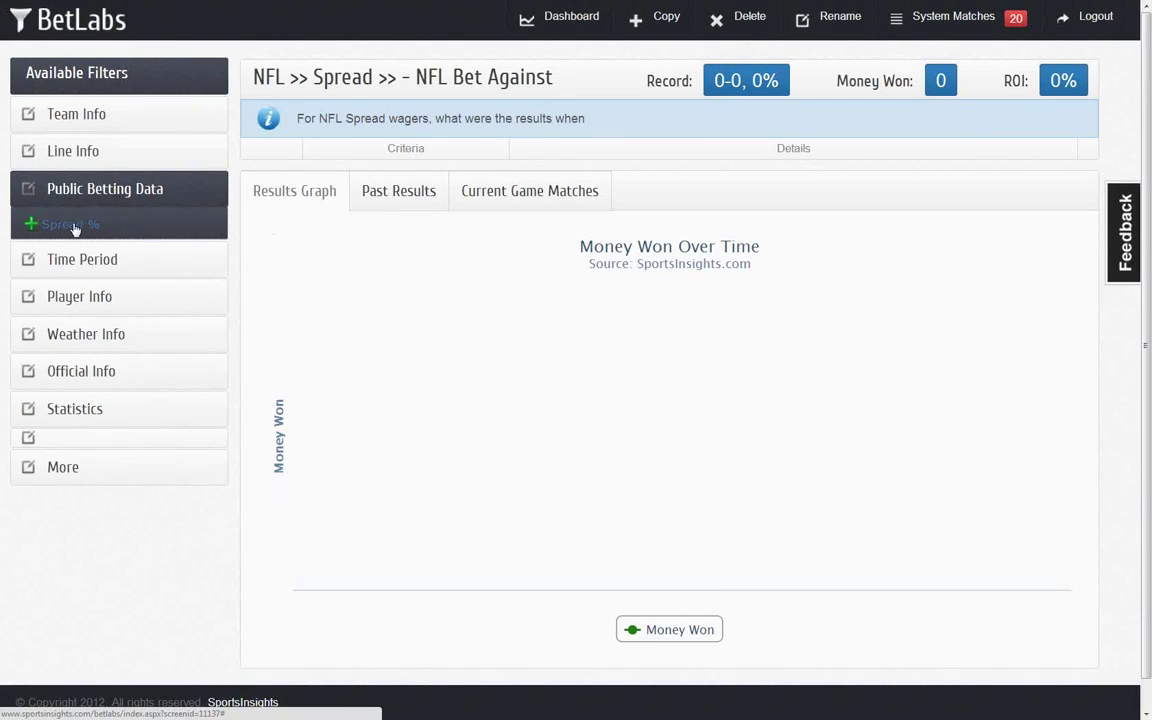
left_click(72, 226)
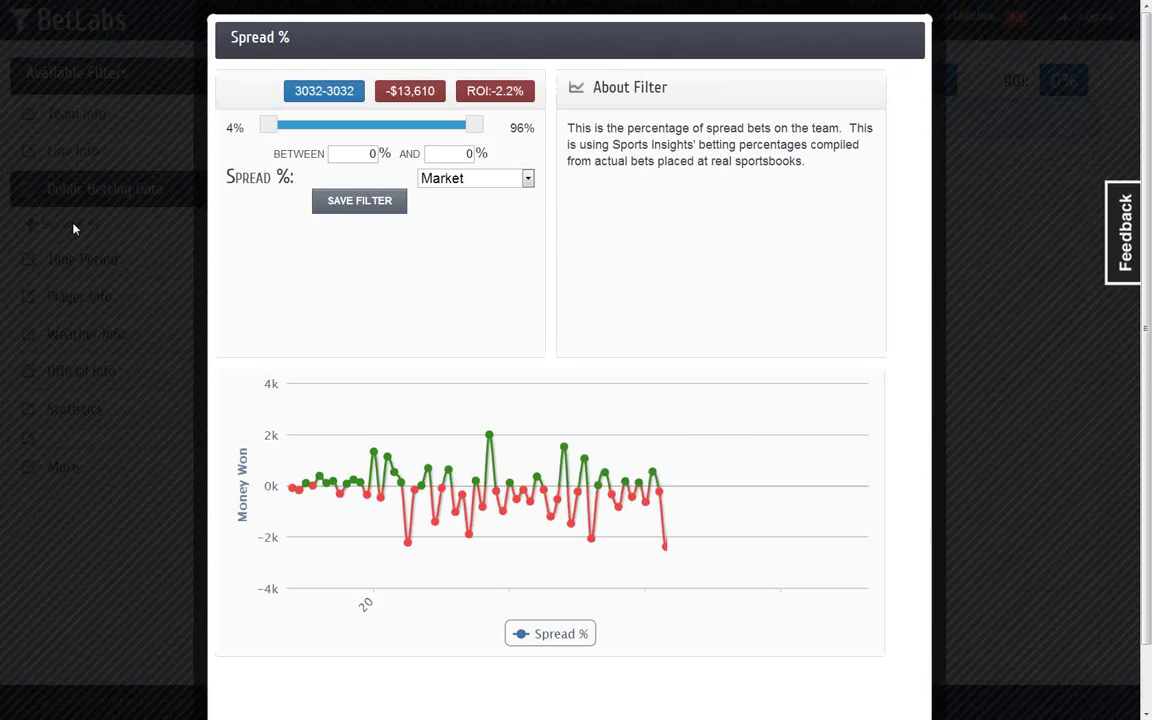
double_click(486, 155)
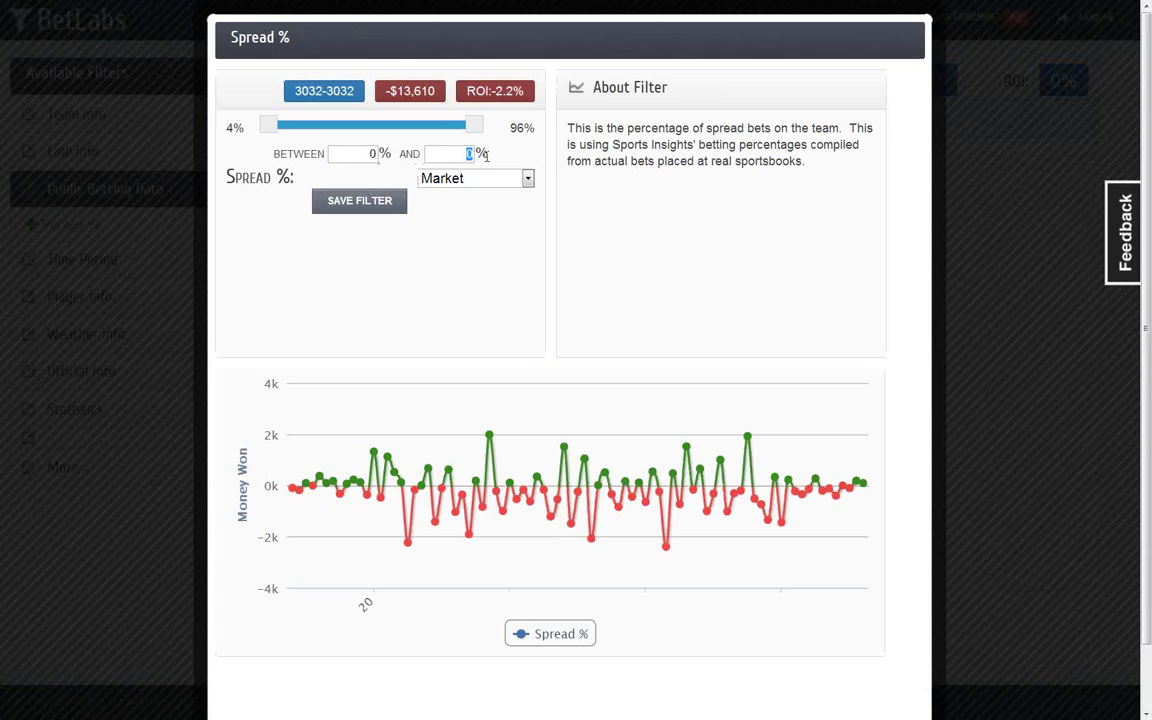
type("30")
key("BackSpace")
type("5")
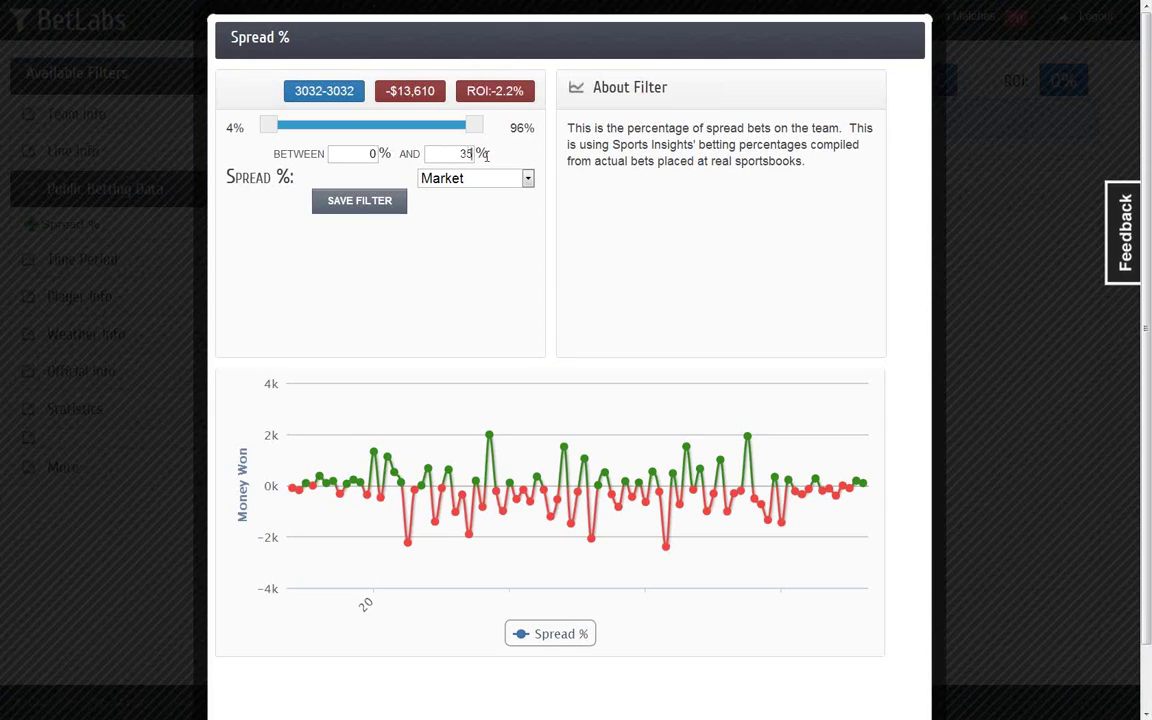
left_click(384, 208)
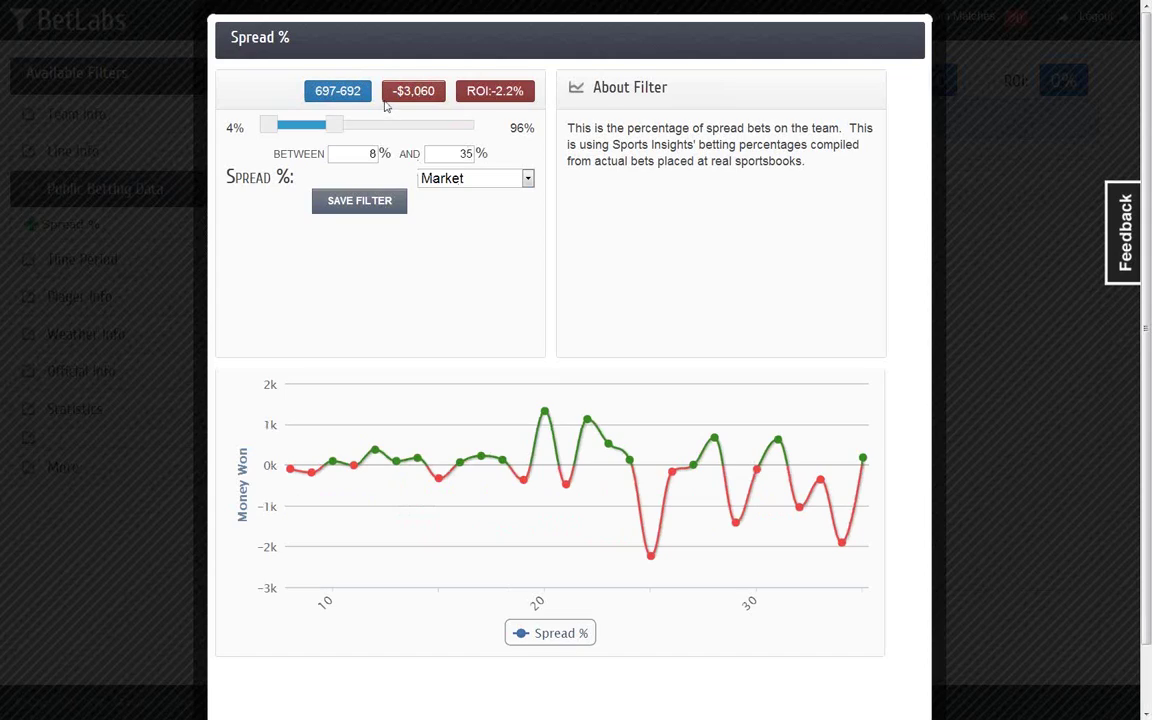
Set the Spread % filter's upper limit to 30% and save the filter to the system.
double_click(456, 153)
type("30")
left_click(387, 212)
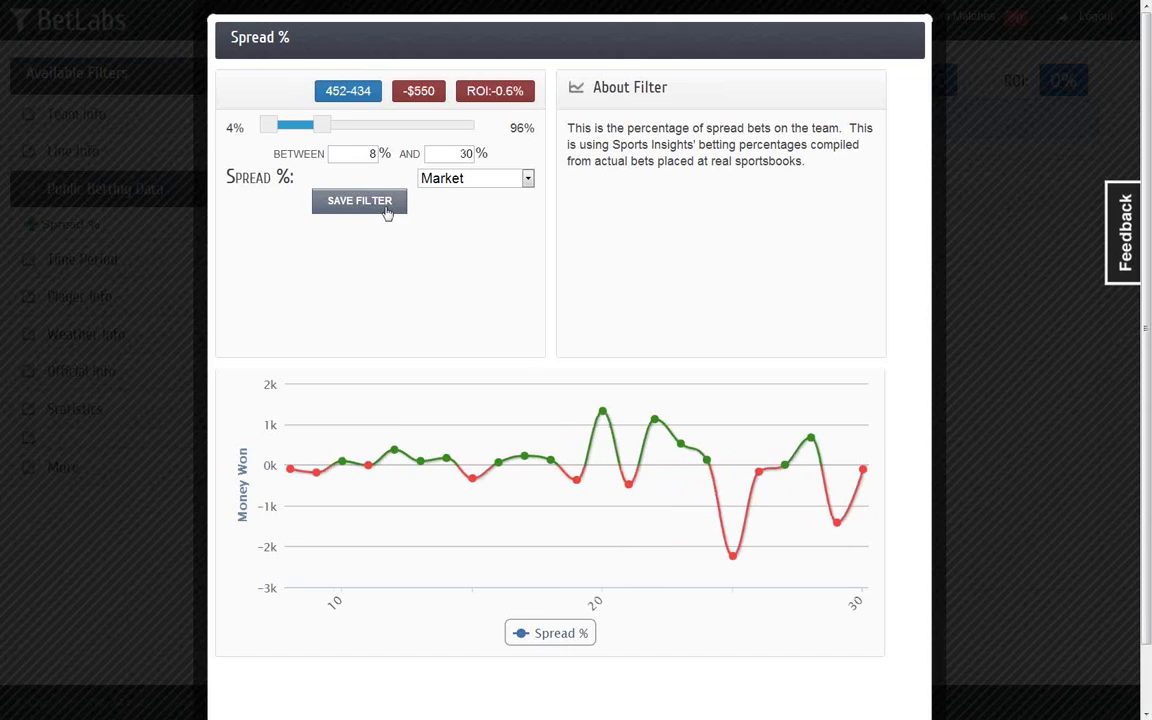
left_click(387, 212)
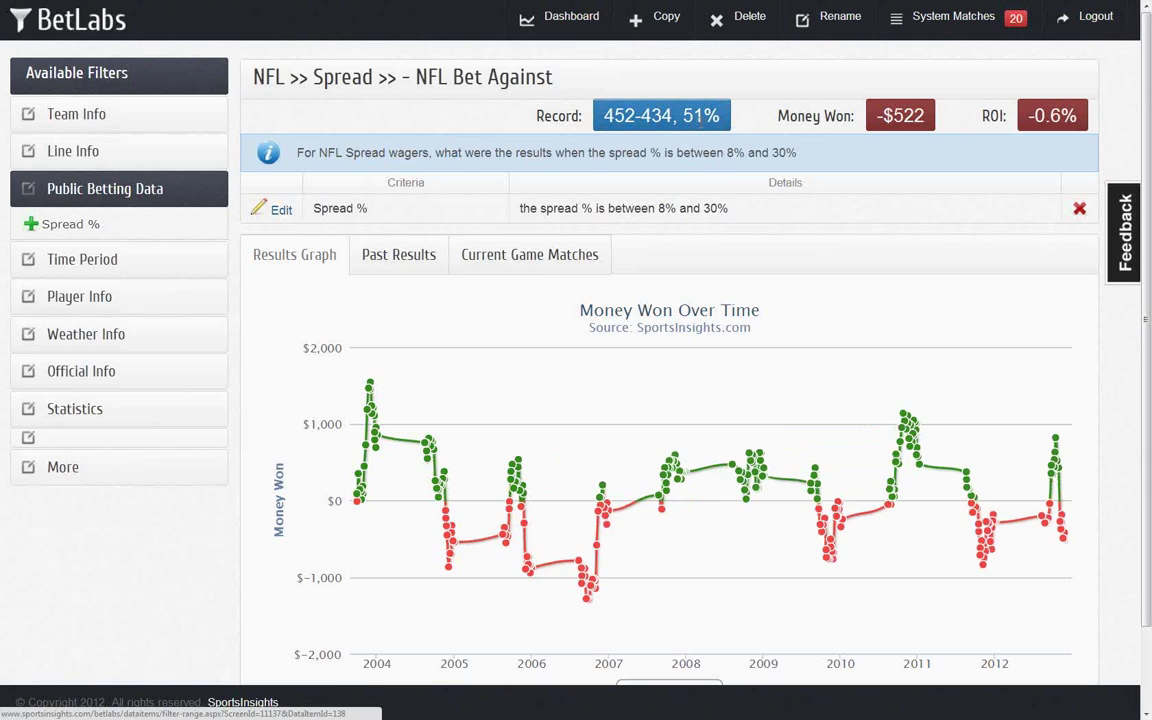
Edit the saved Spread % filter, setting its upper limit to 25%, and save it.
left_click(281, 211)
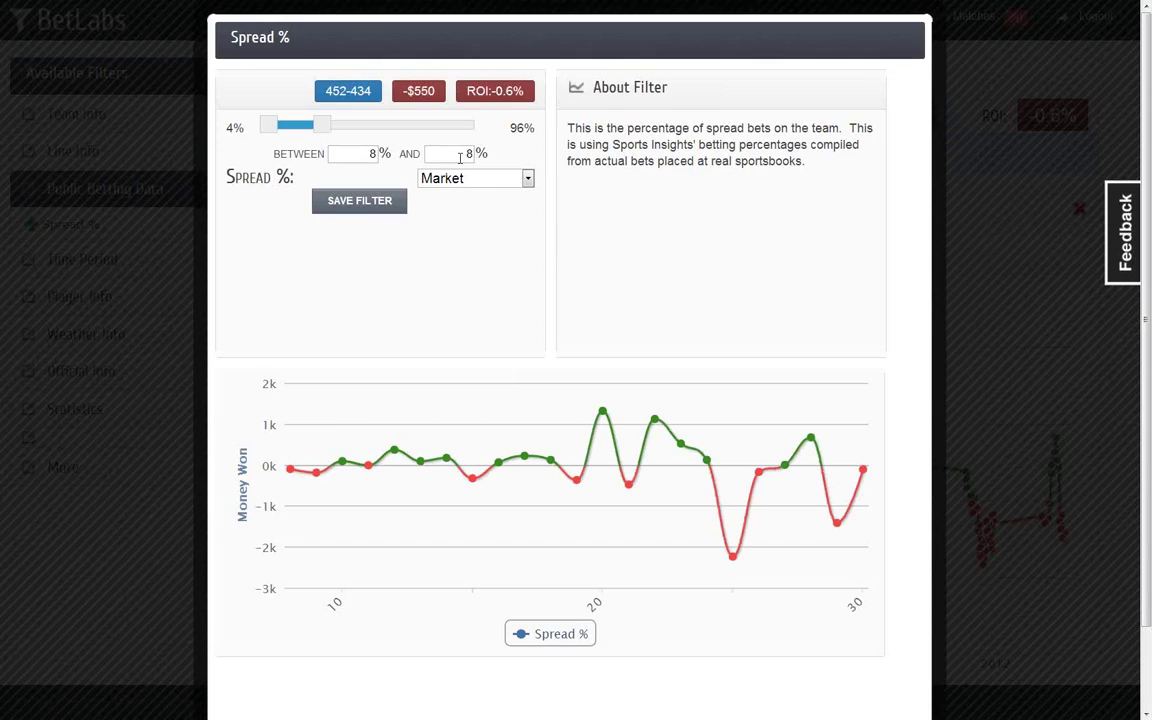
left_click_drag(466, 153, 490, 155)
type("25")
left_click(371, 210)
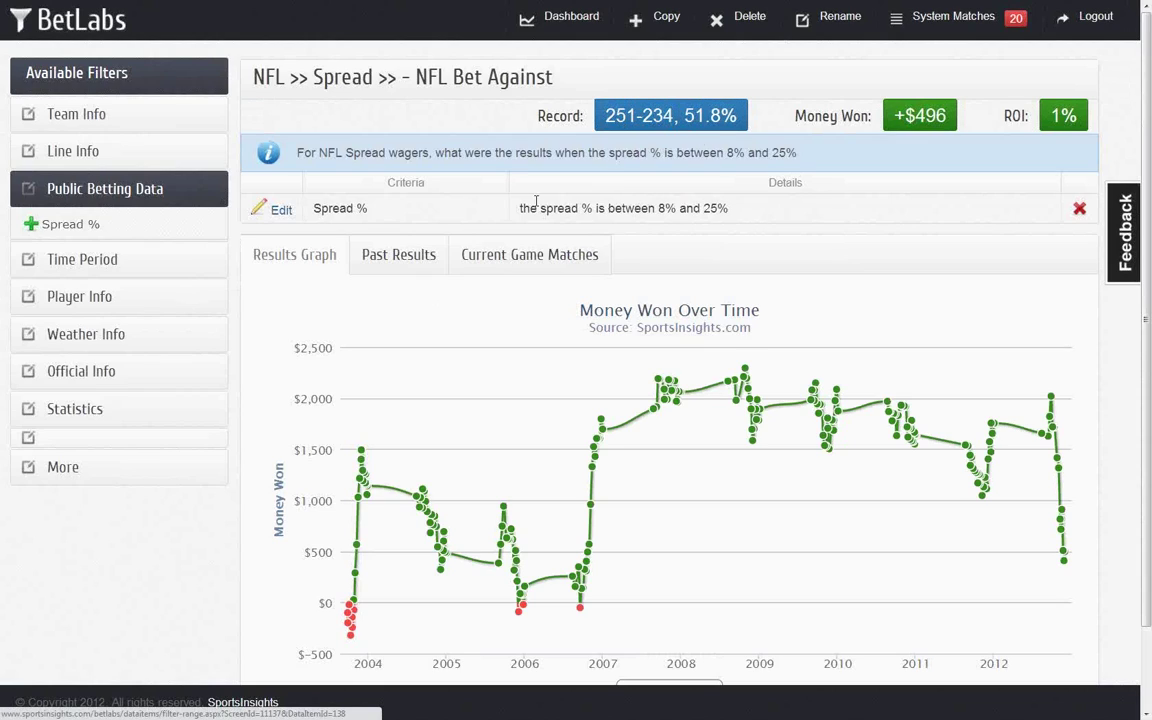
Edit the saved Spread % filter again, setting its upper limit to 20%, and save it.
left_click(275, 208)
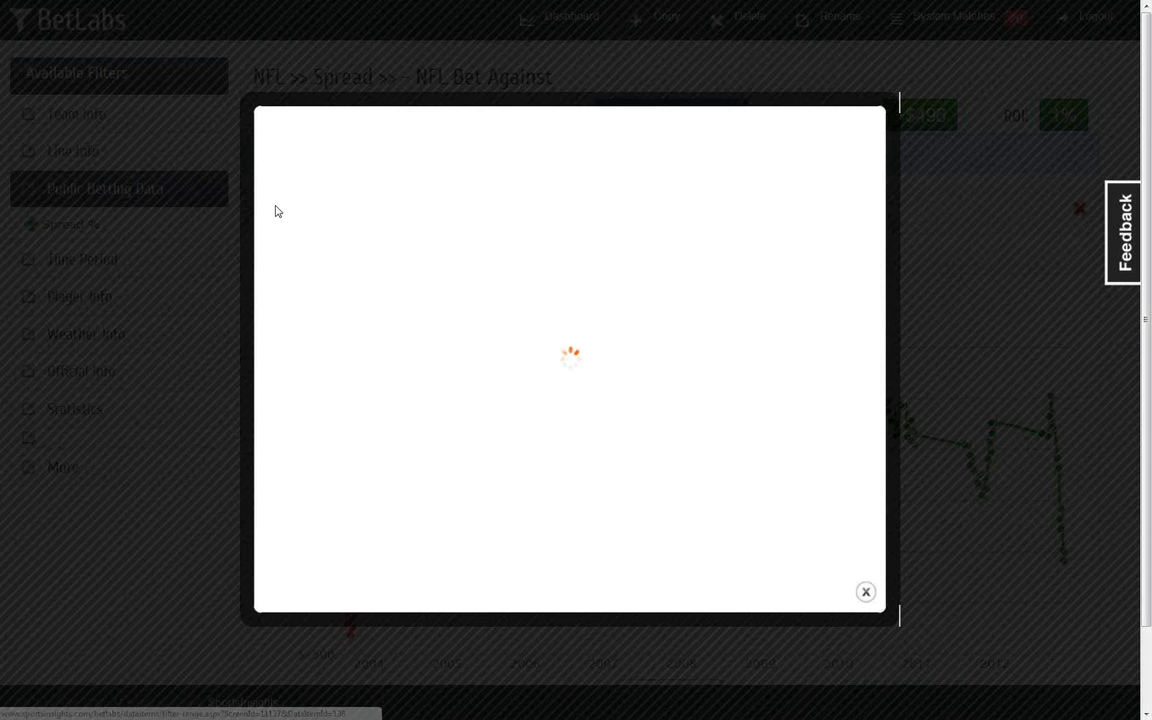
left_click(466, 153)
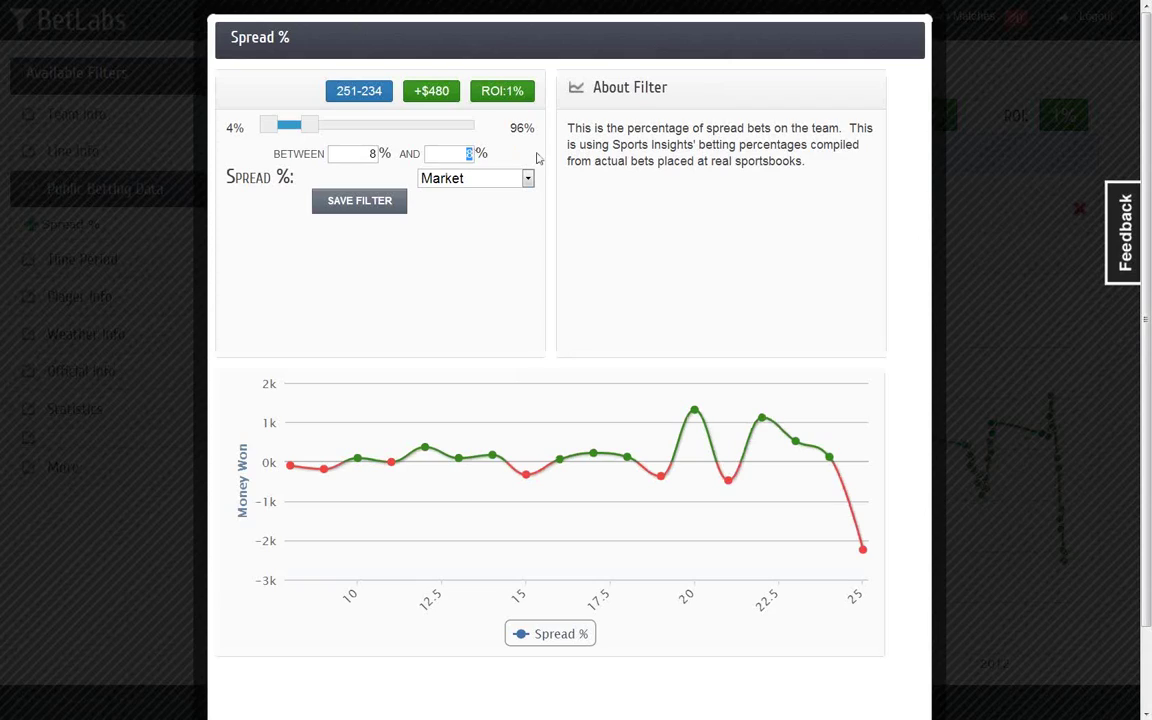
left_click(474, 268)
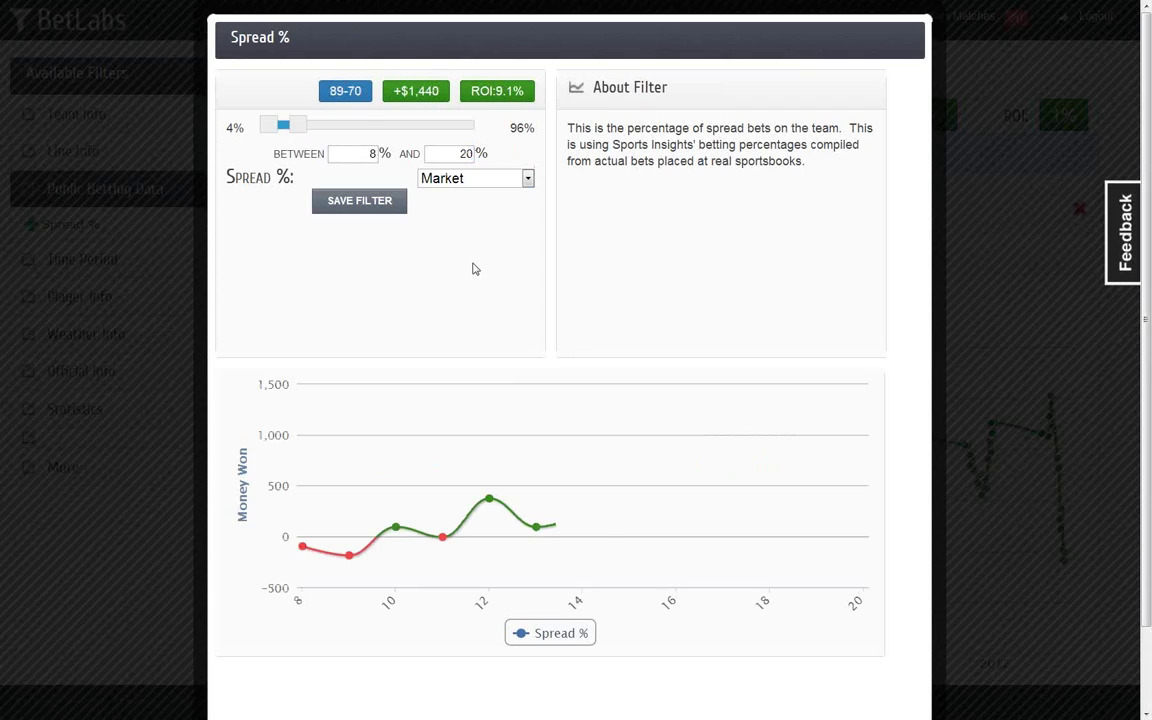
left_click(362, 202)
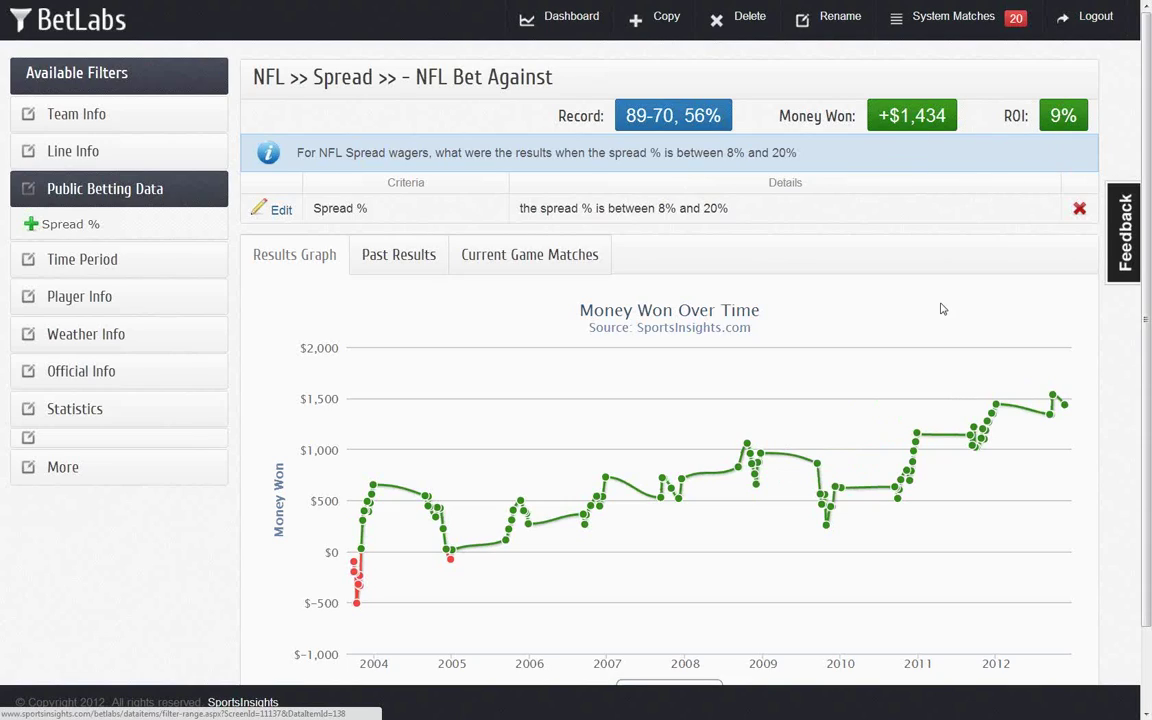
Add a Favorite/Dog filter from the team info limited to Dog and save it to the NFL Bet Against system.
mouse_move(968, 434)
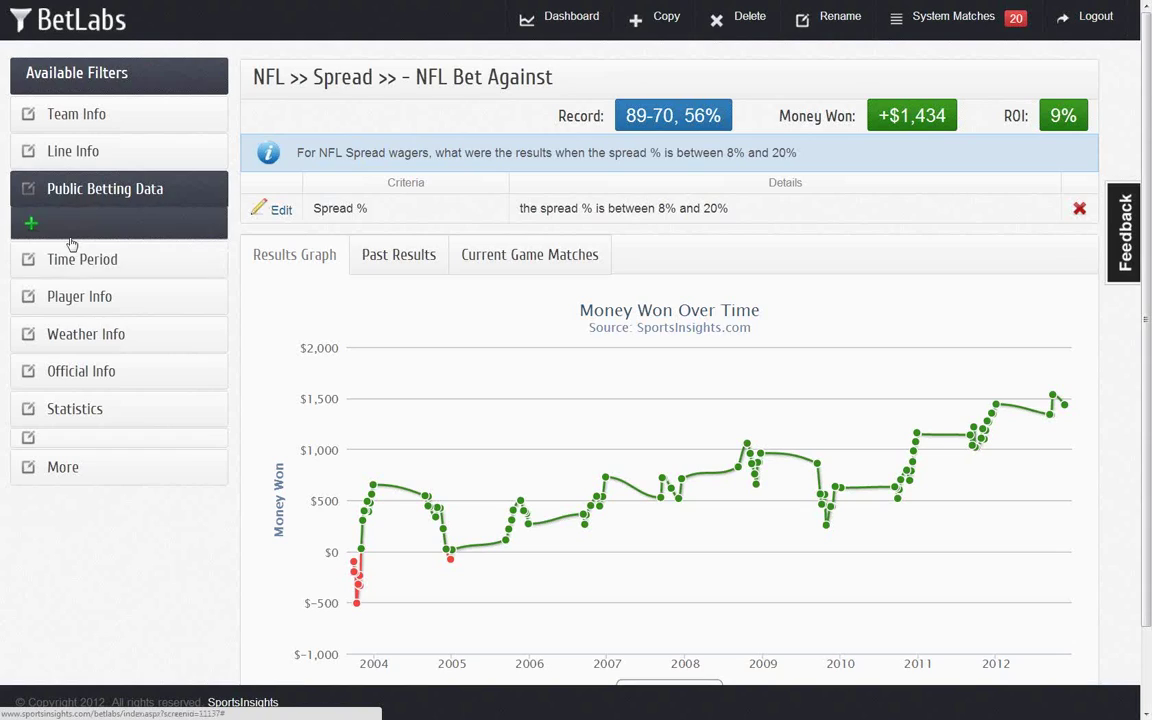
left_click(57, 200)
left_click(72, 118)
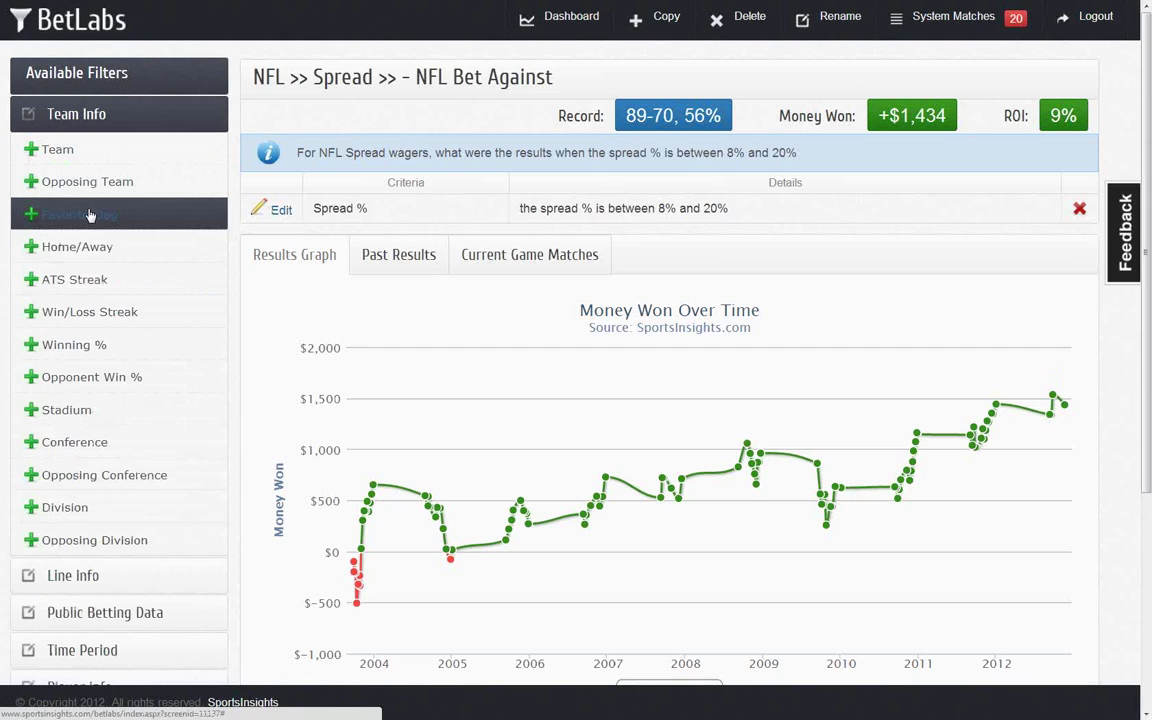
left_click(89, 216)
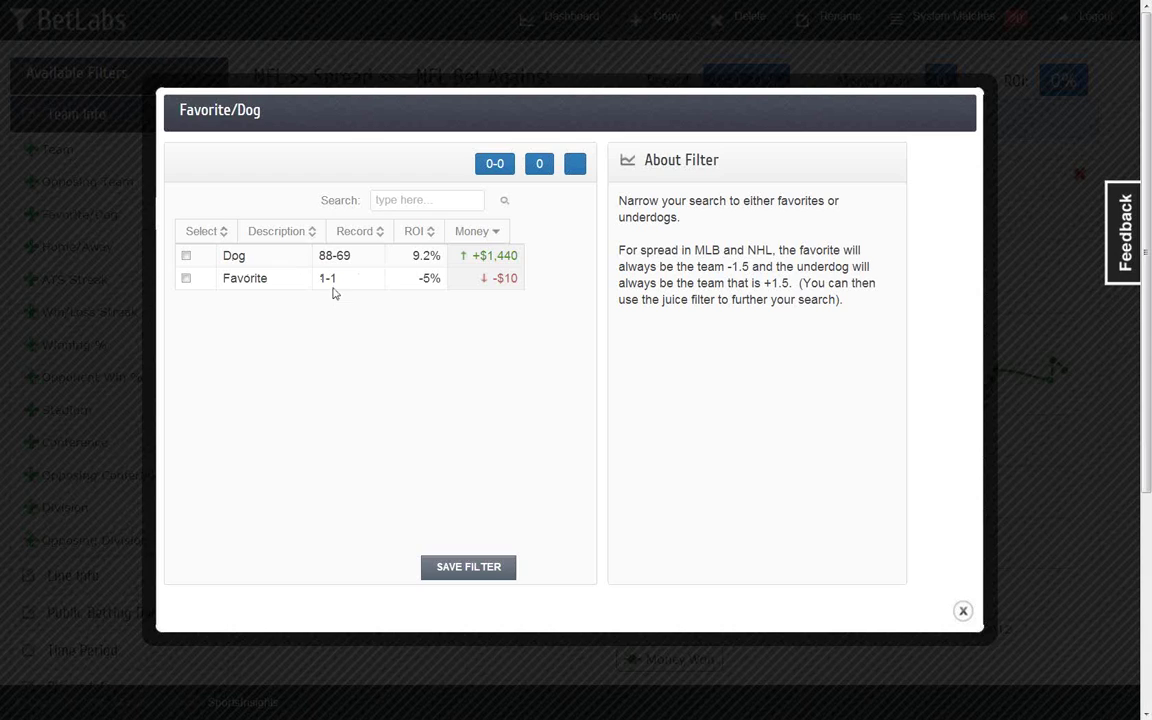
left_click(186, 256)
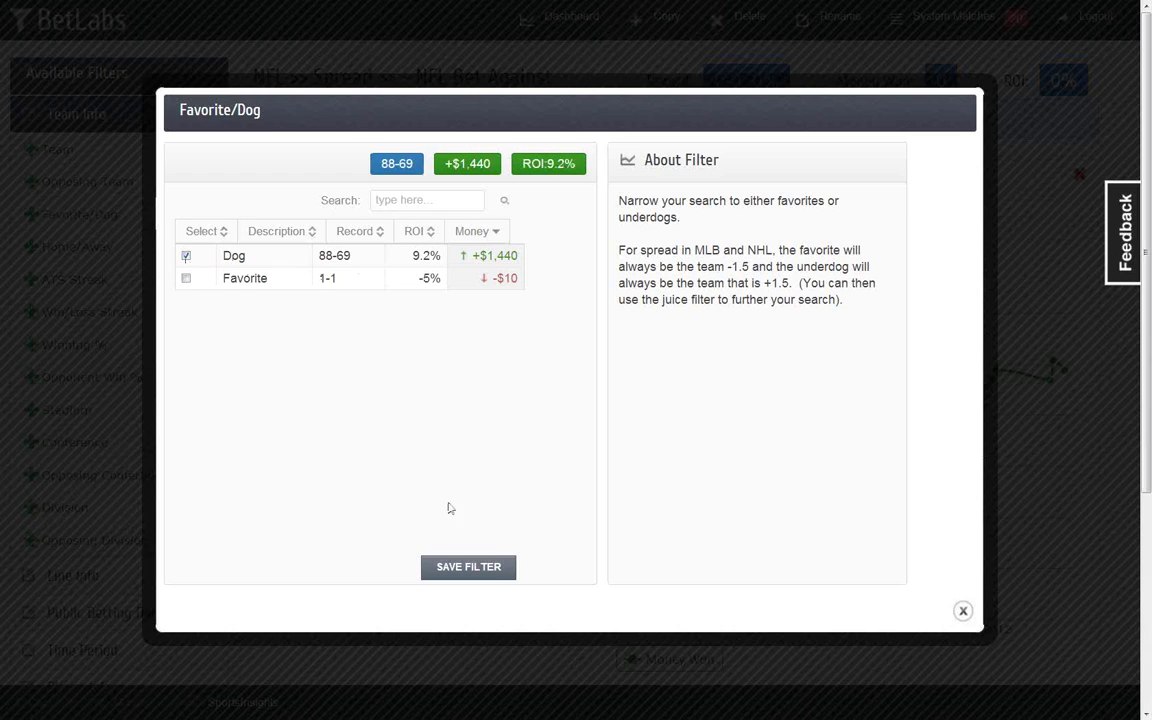
left_click(468, 567)
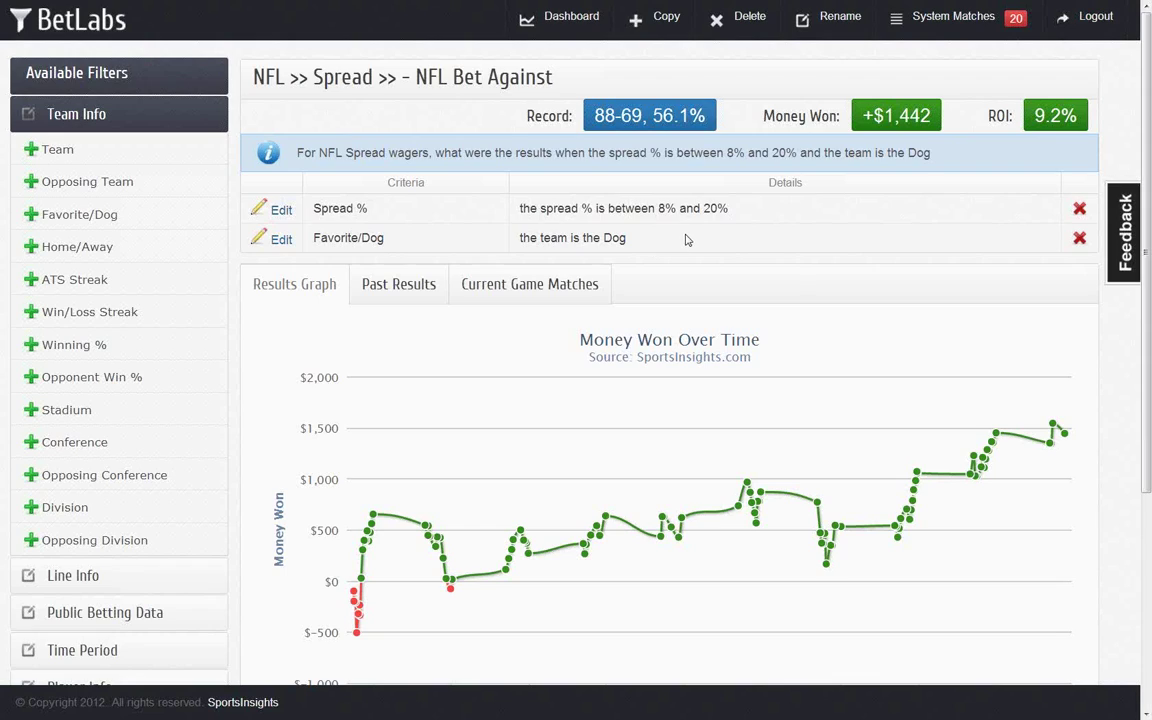
scroll(486, 472, "down", 1)
scroll(486, 472, "up", 1)
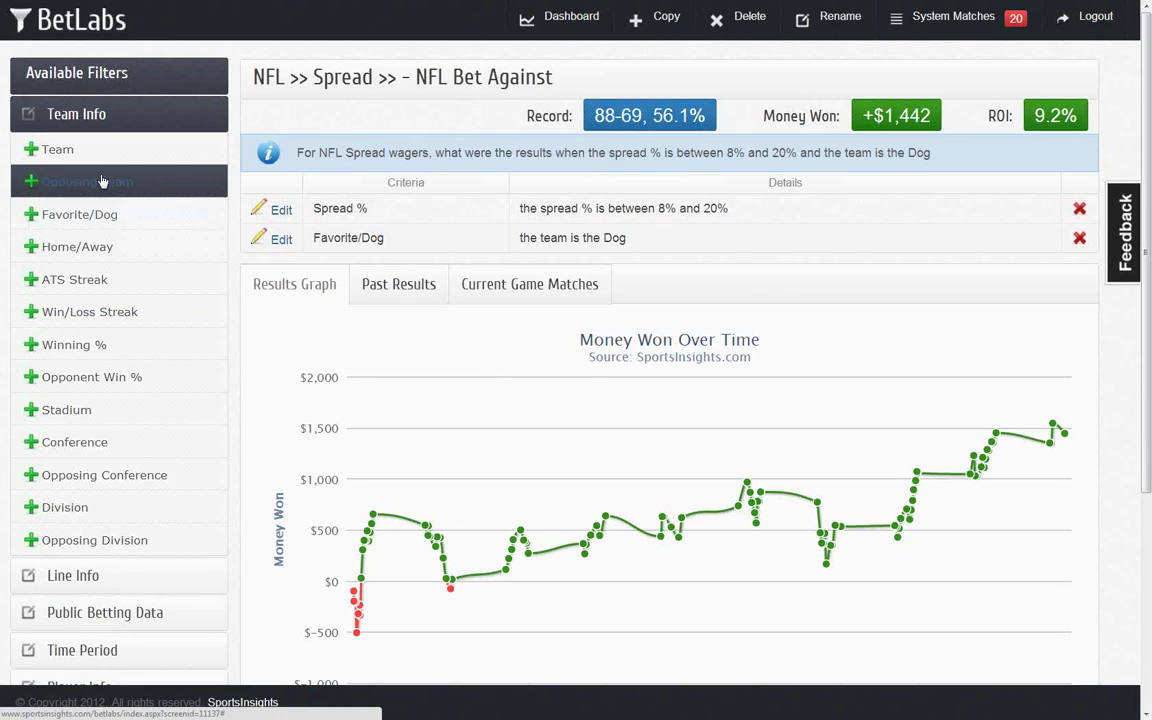
Return to the dashboard and create a new NFL spread game system named NFL Thursday.
left_click(572, 18)
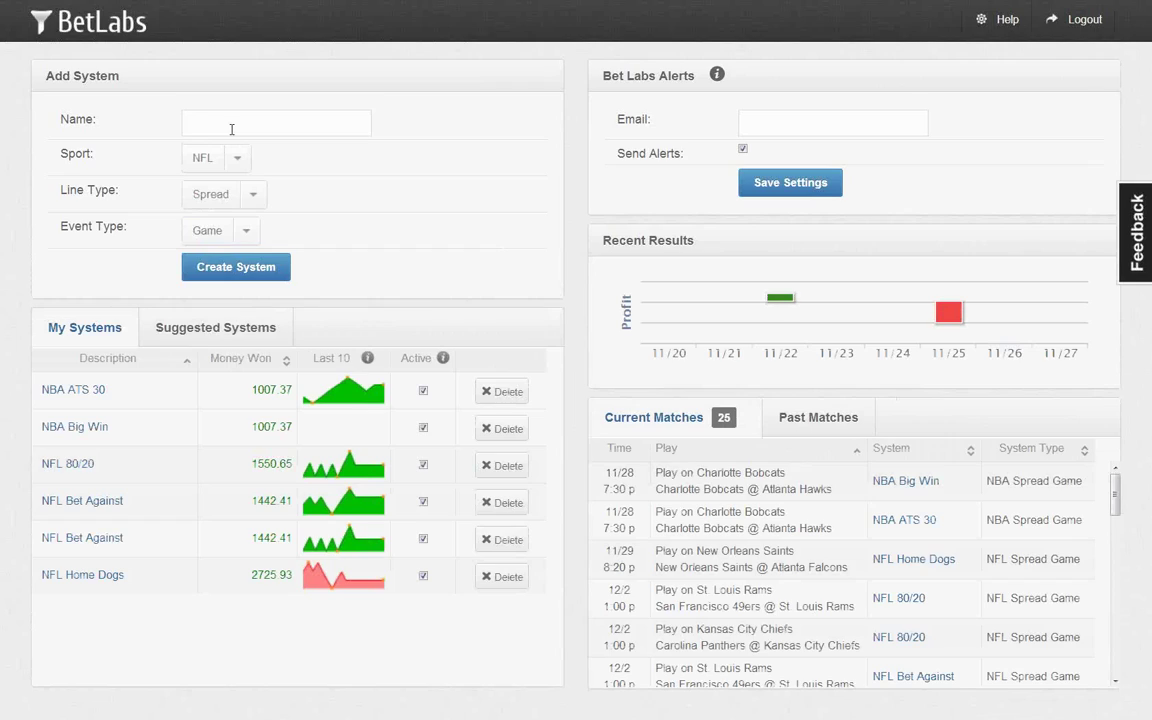
type("NFL Thu")
key("BackSpace")
key("BackSpace")
type("hursday")
left_click(228, 270)
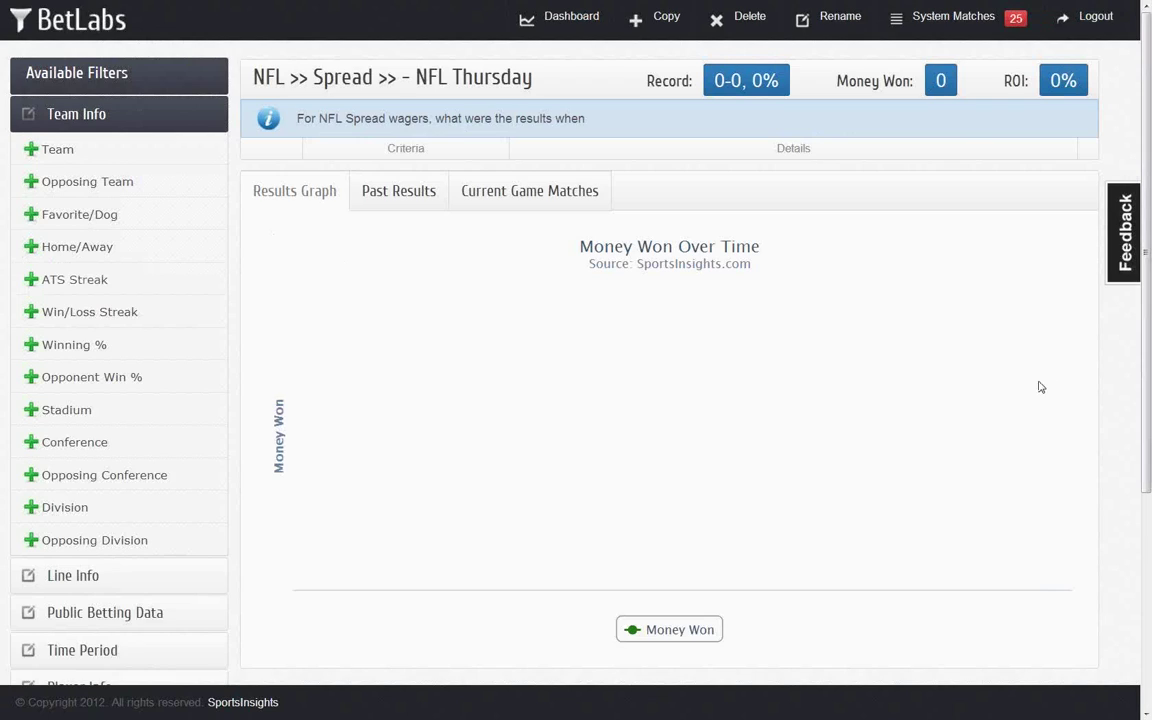
Add a Pre/Post Season filter limited to Regular season games and save it to the NFL Thursday system.
left_click(144, 120)
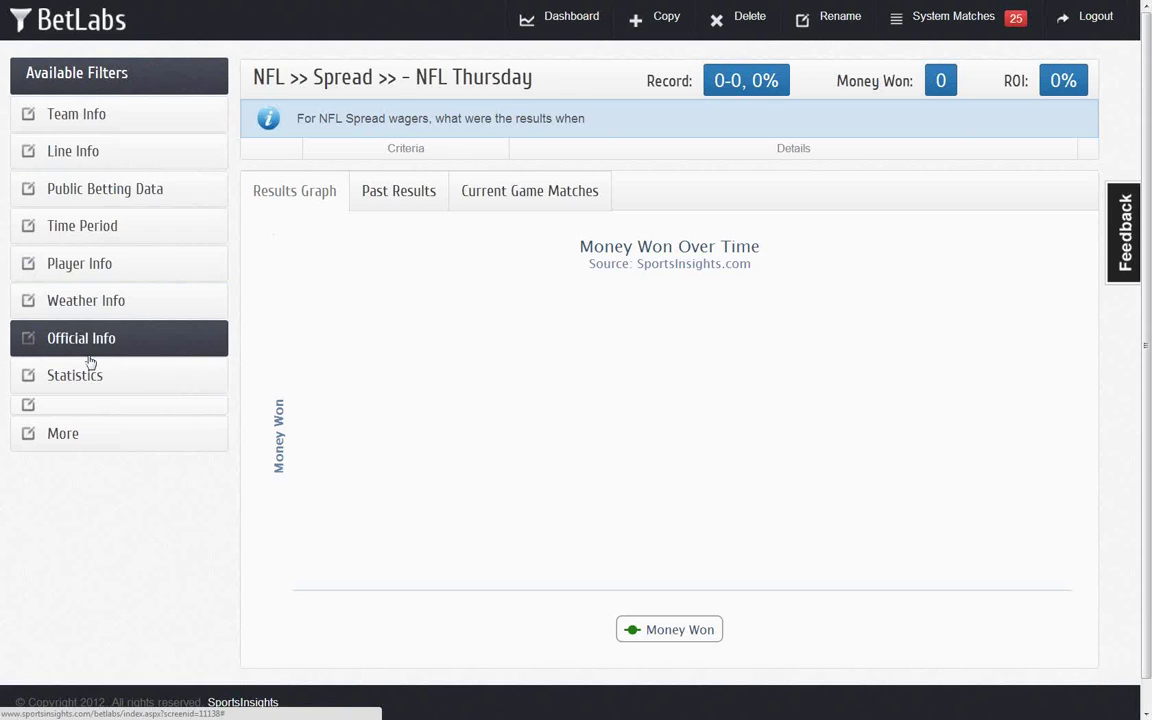
left_click(88, 228)
left_click(113, 426)
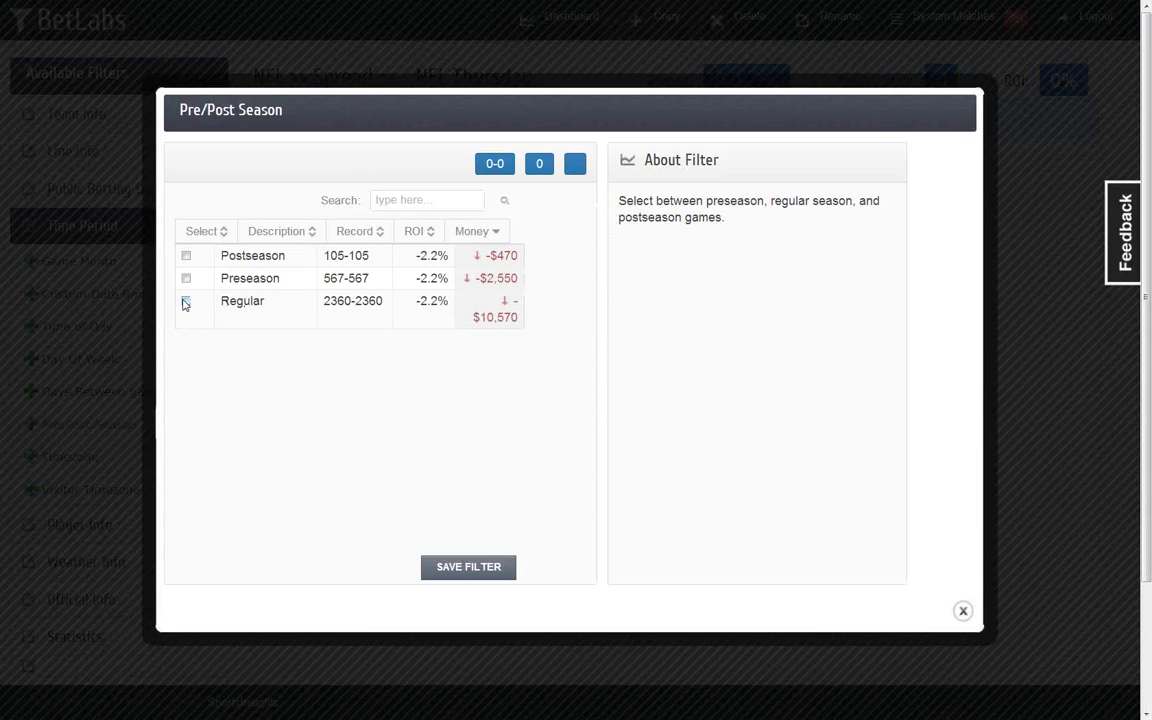
left_click(185, 302)
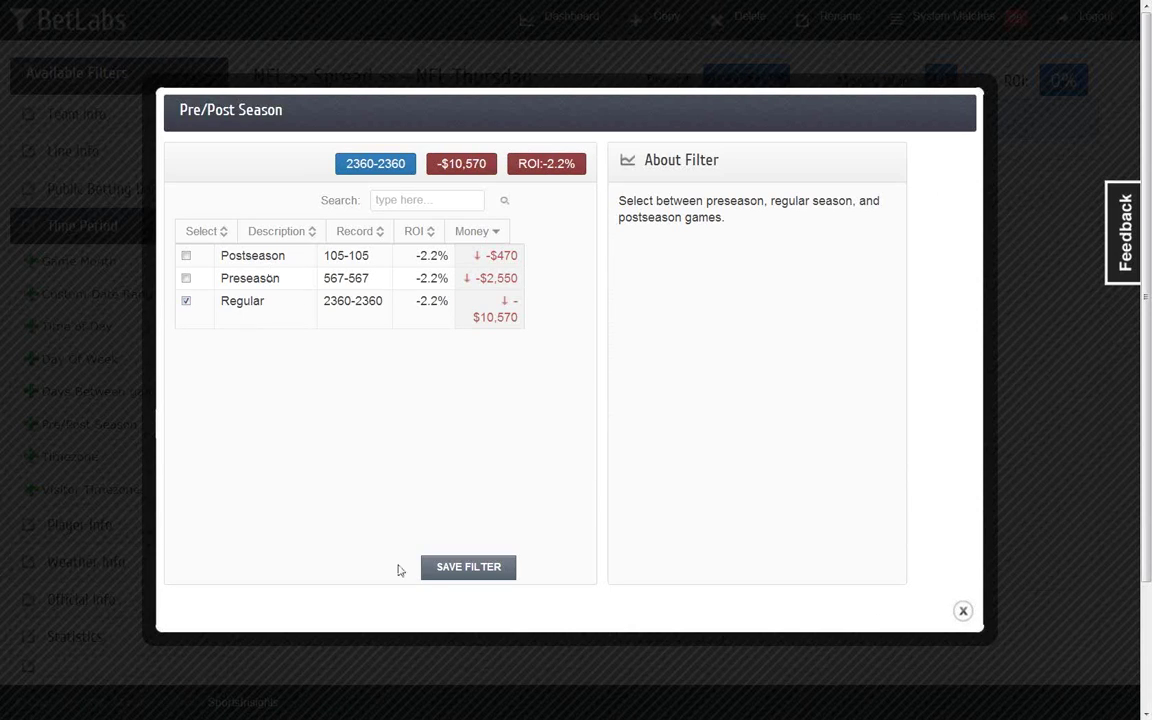
left_click(450, 570)
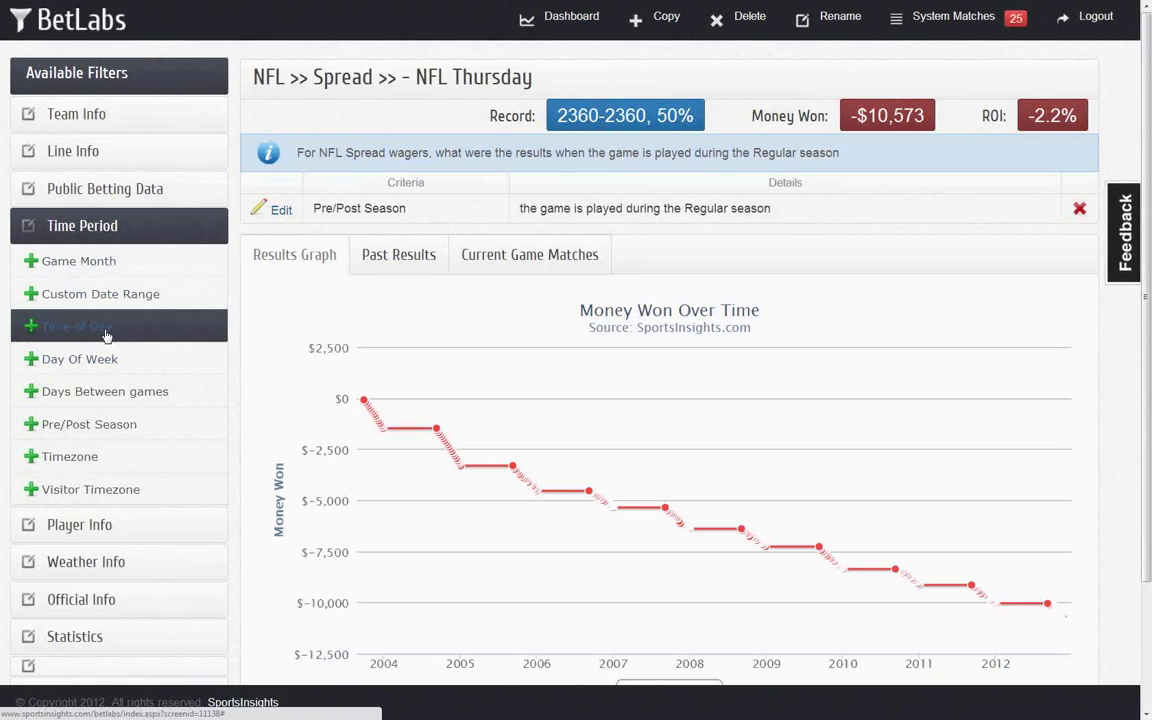
Add a Day Of Week filter limited to Thursday and save it to the system.
left_click(105, 368)
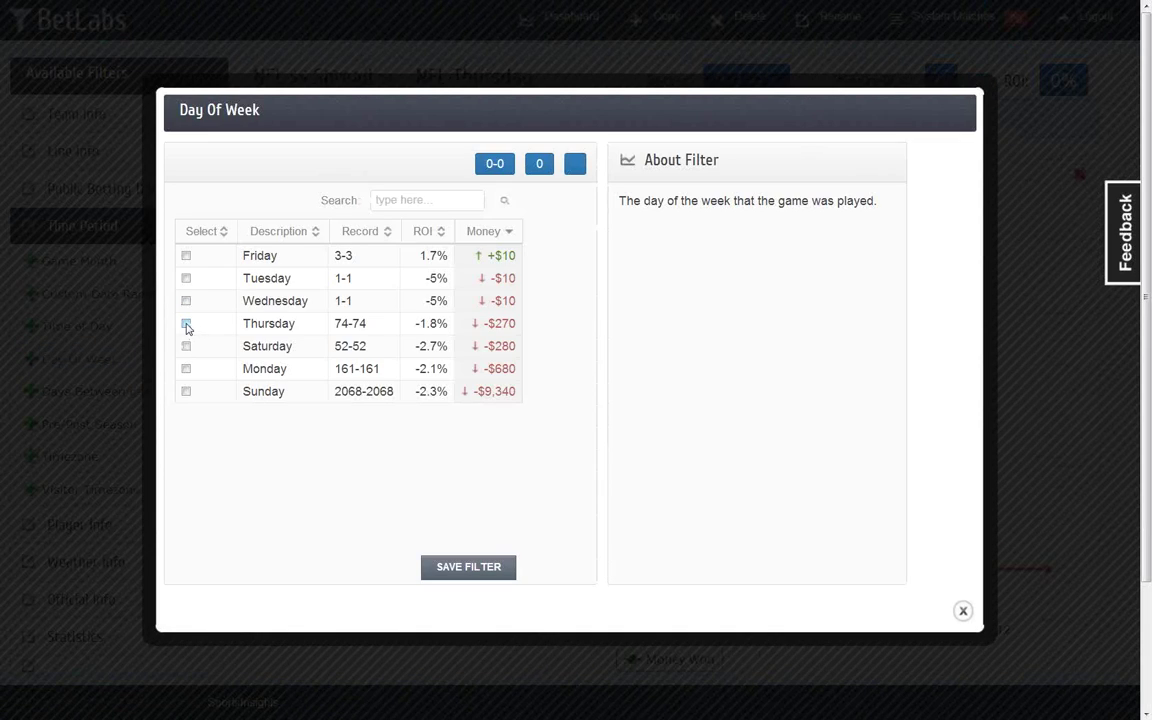
left_click(186, 324)
left_click(479, 577)
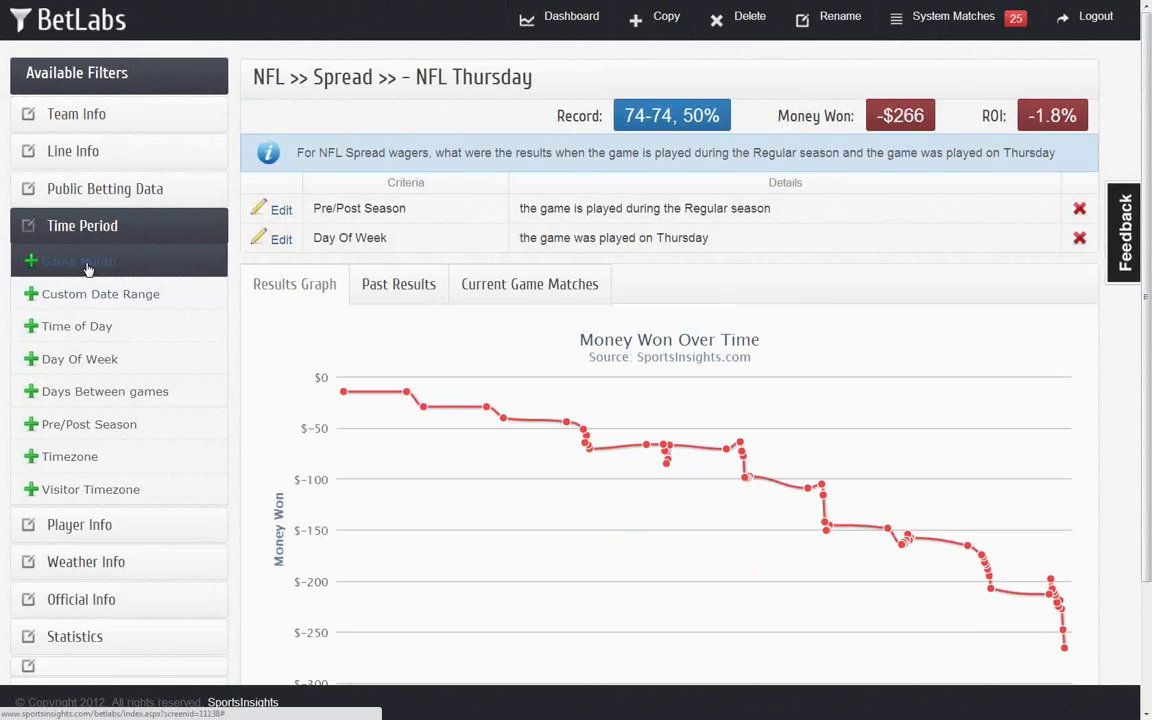
Add a Time of Day filter for games played between 19 and 23 and save it.
left_click(98, 329)
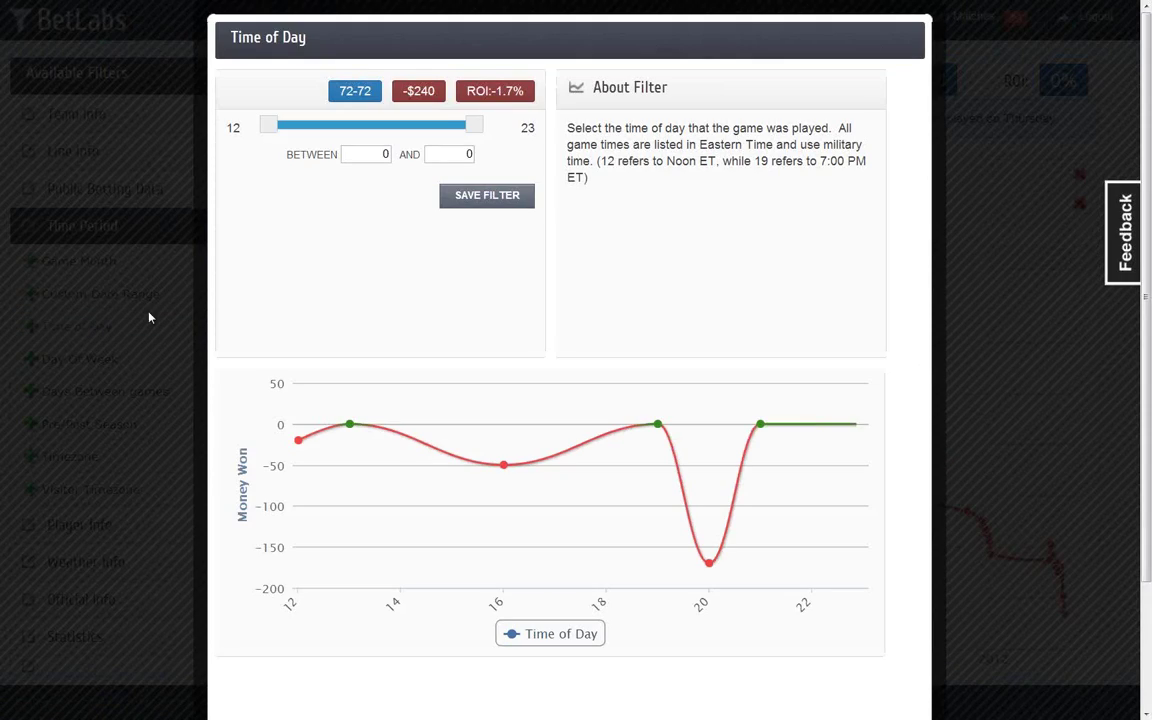
double_click(383, 154)
type("19")
key("Tab")
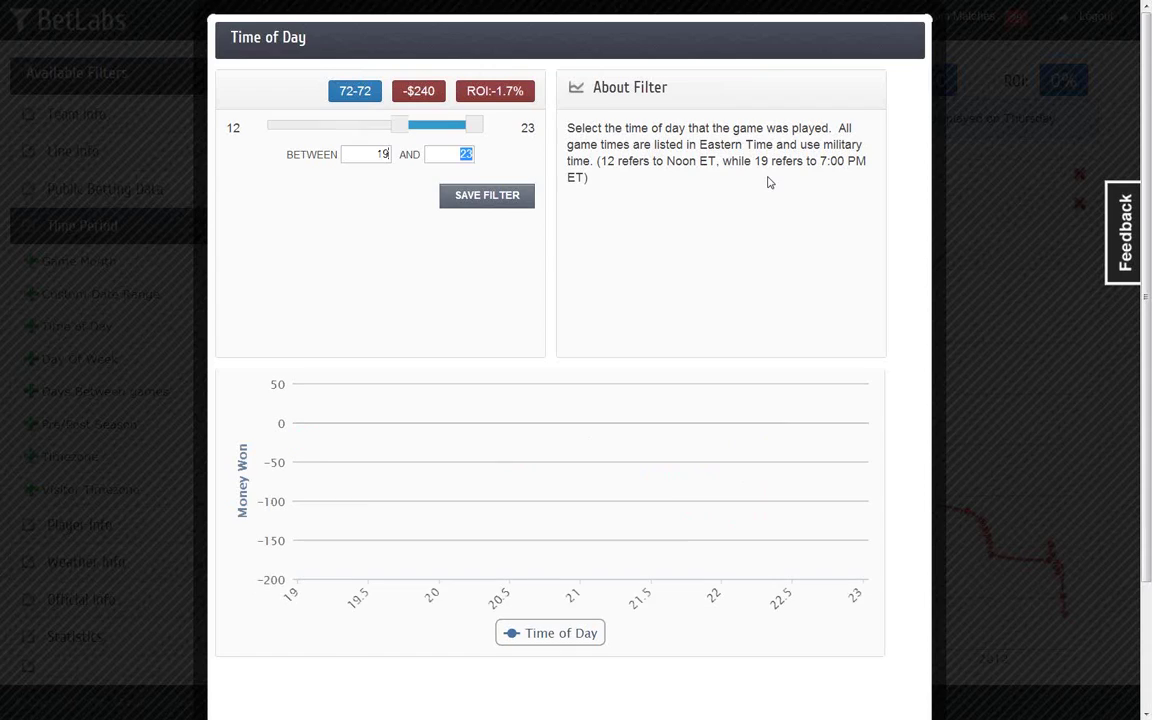
type("23")
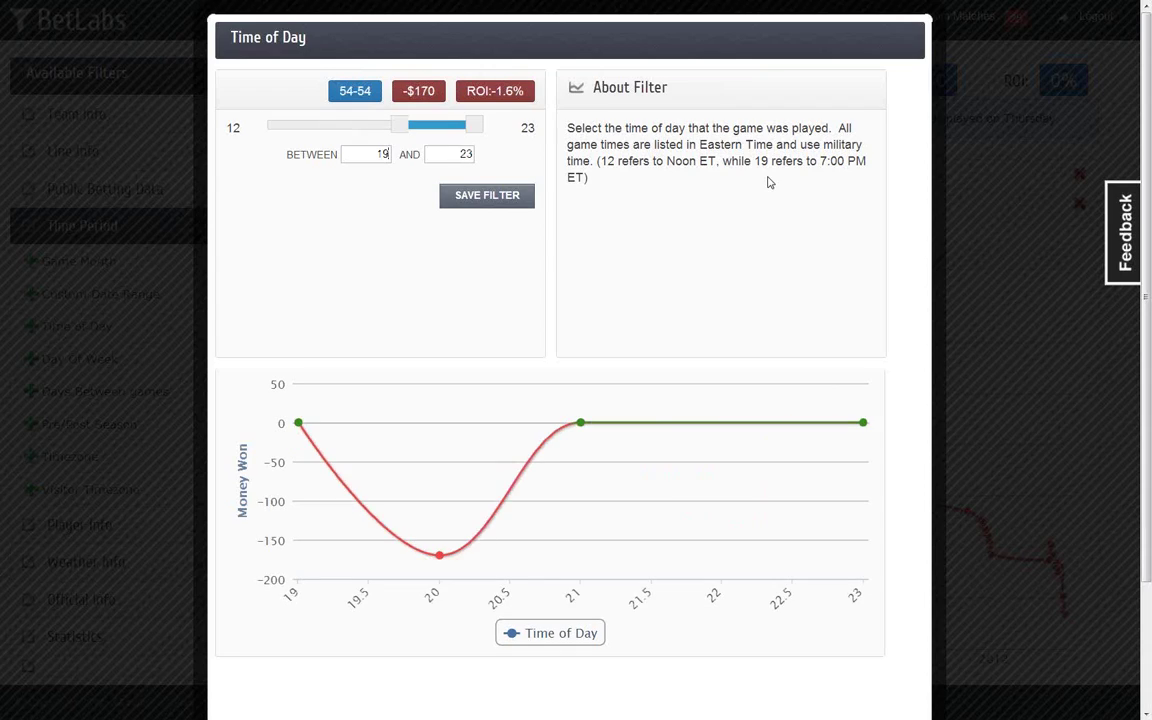
left_click(495, 203)
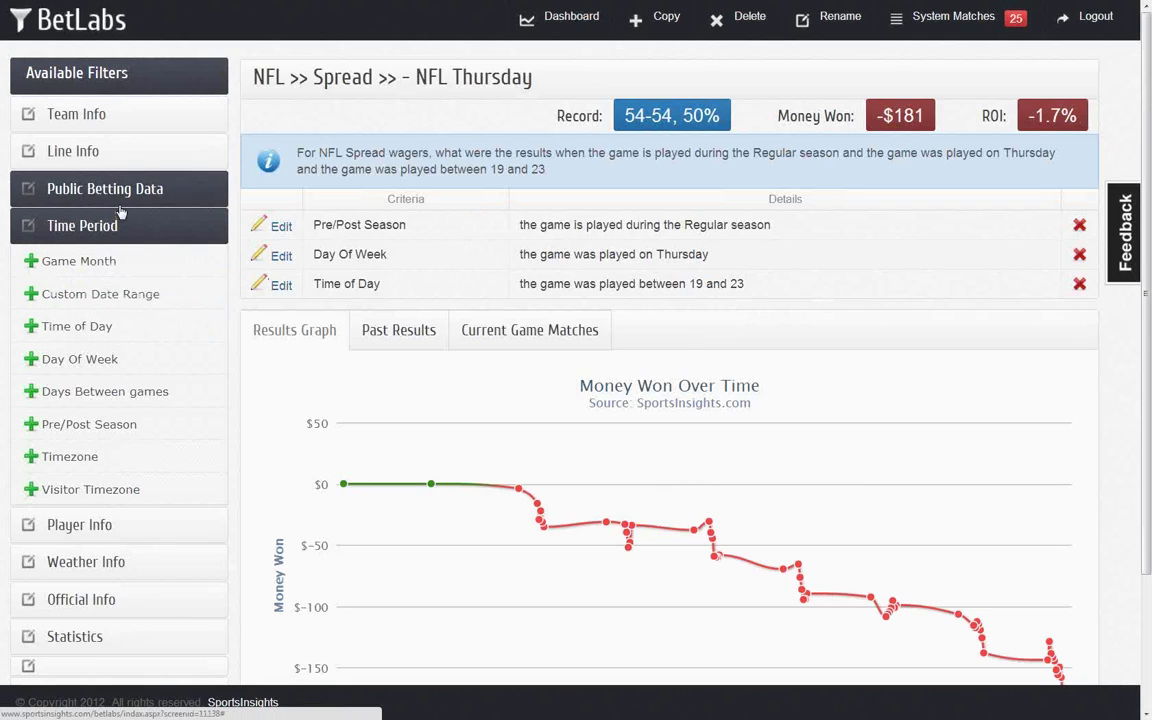
Add a Home/Away filter limited to Home teams, save it and review the system's money-won graph.
left_click(78, 114)
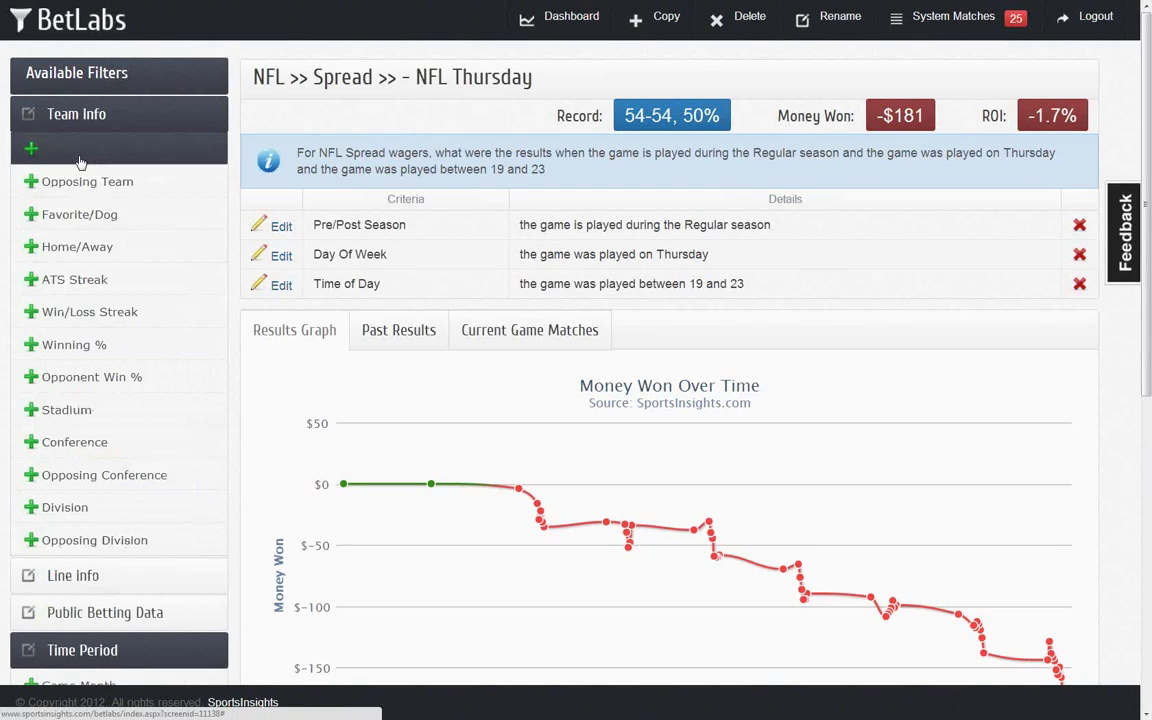
left_click(79, 258)
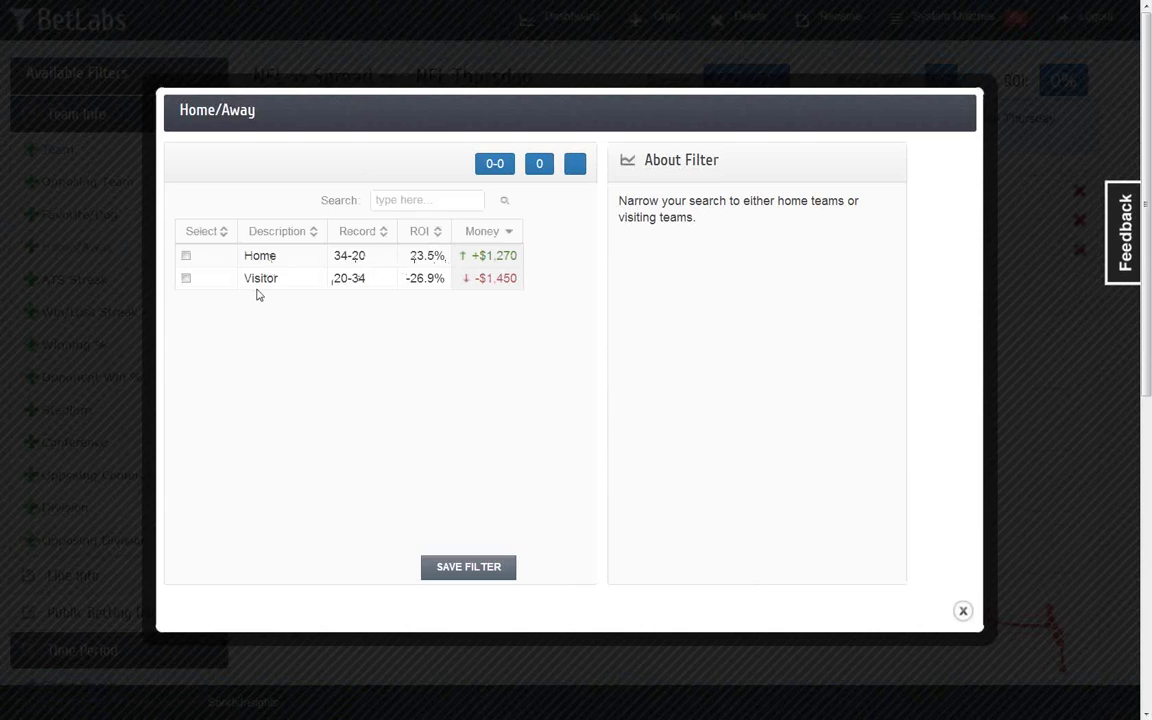
left_click(186, 255)
left_click(460, 567)
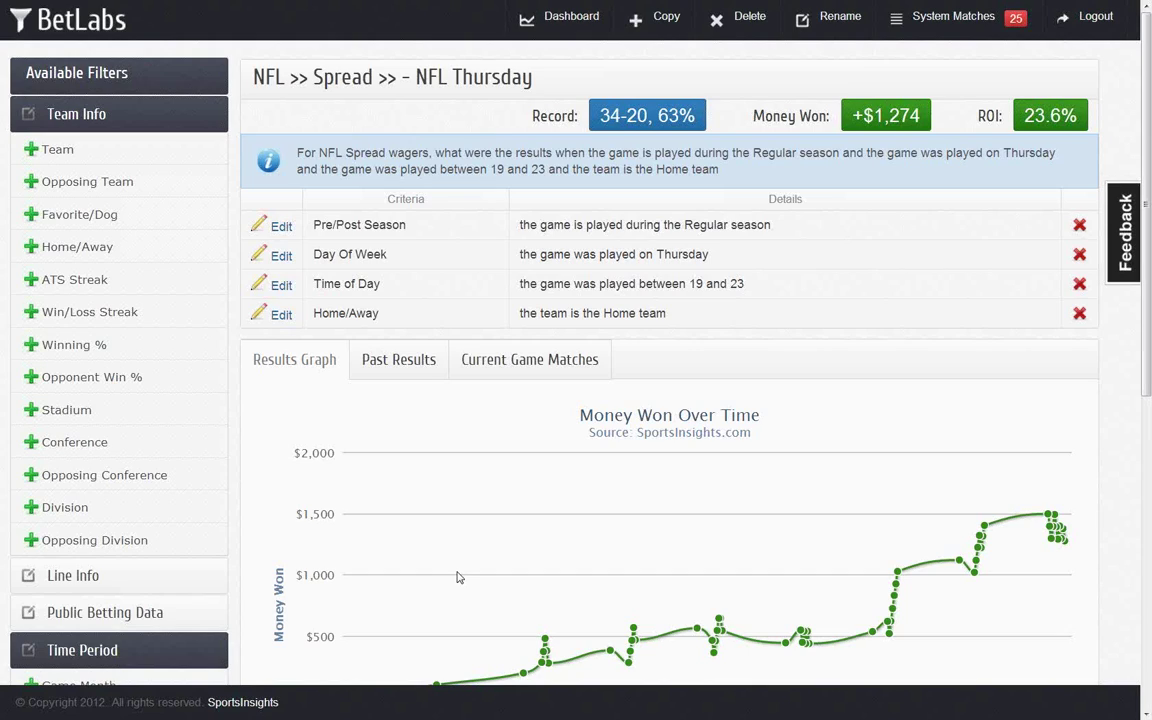
scroll(458, 570, "down", 3)
mouse_move(352, 560)
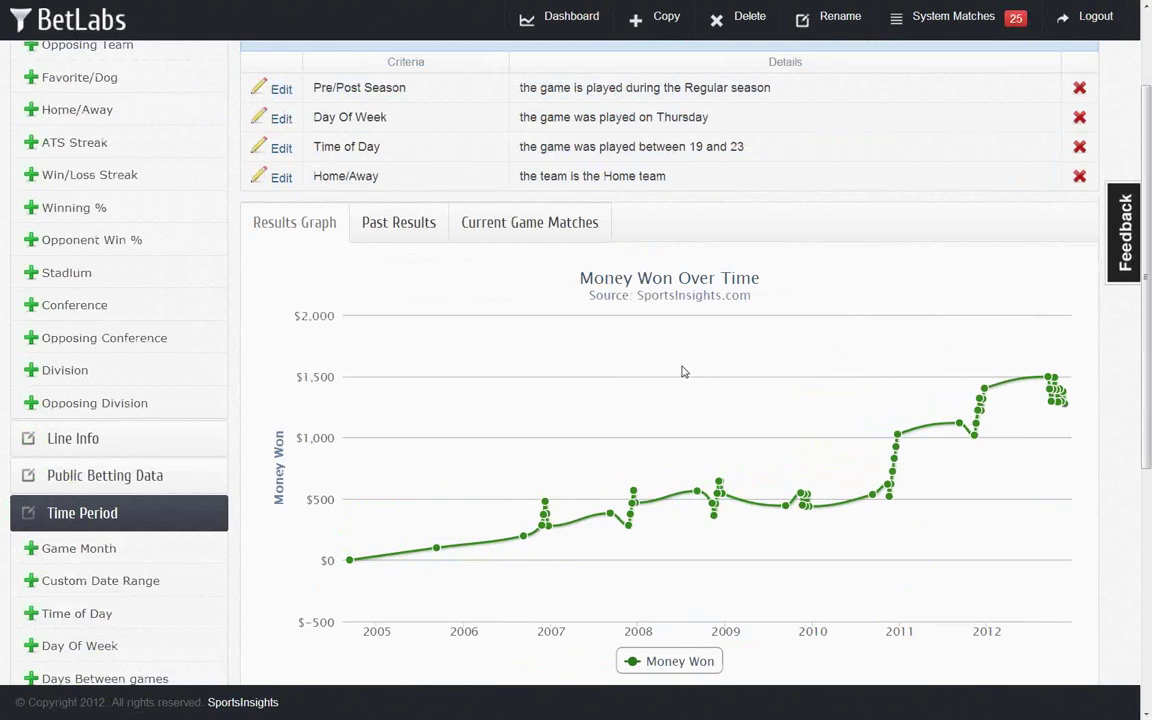
scroll(478, 312, "up", 3)
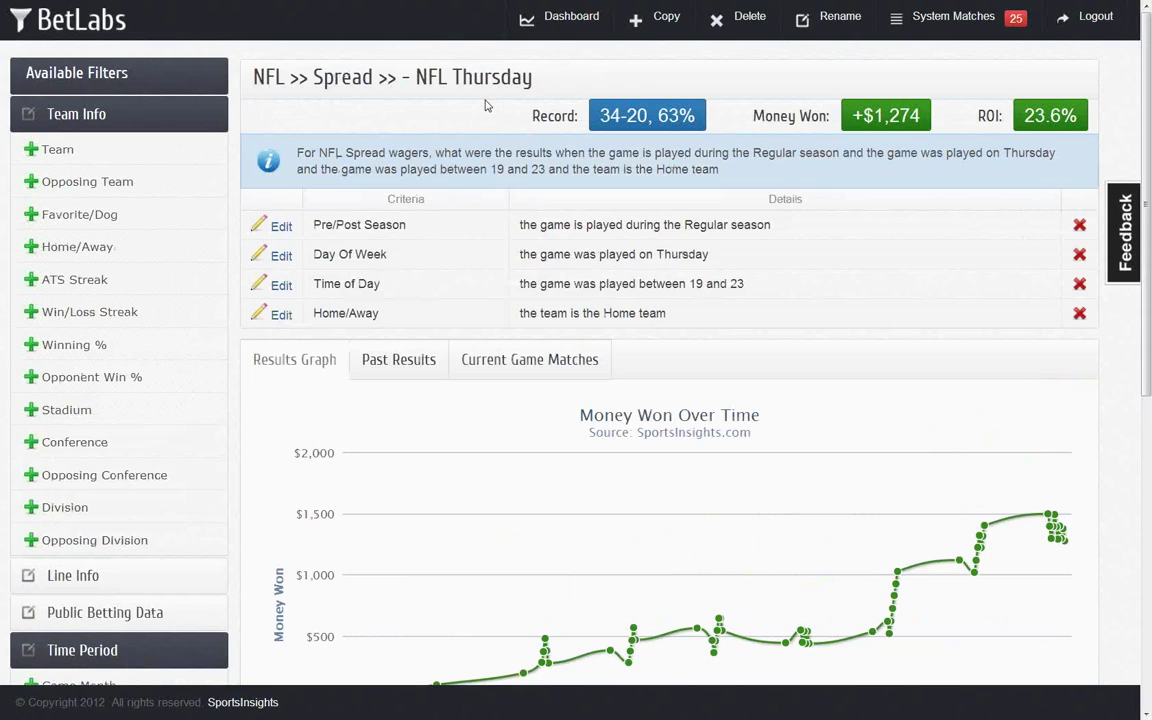
Leave the NFL Thursday system and return to the dashboard in full-screen view.
key("F11")
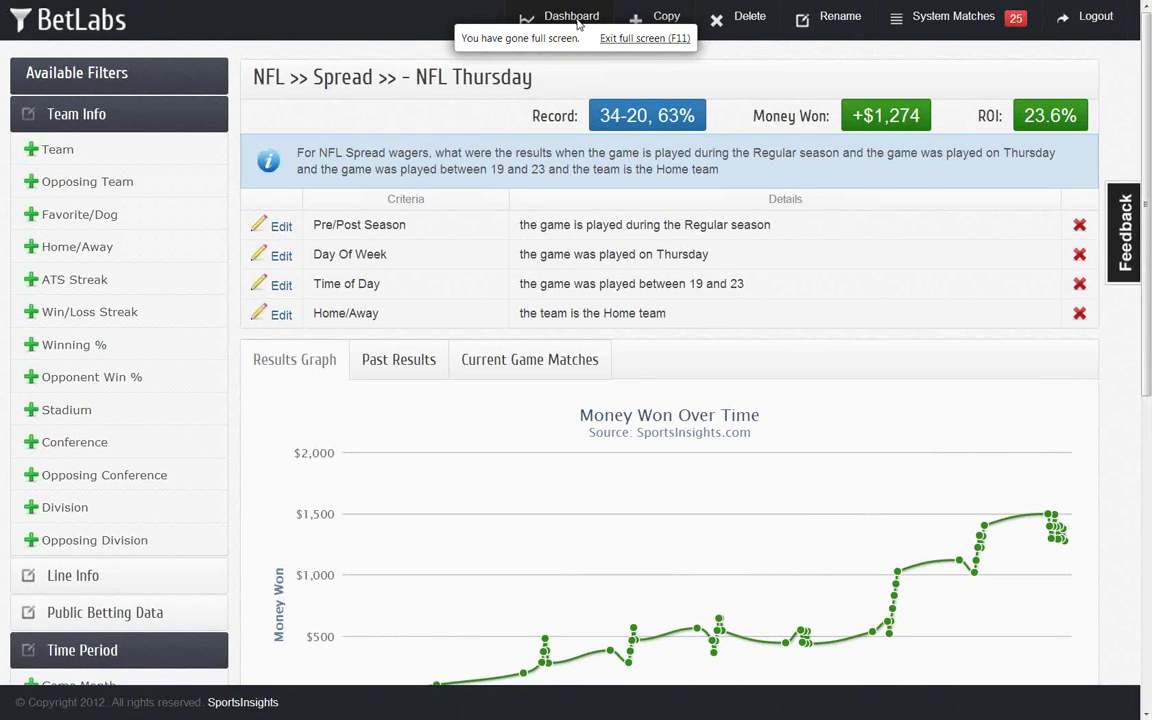
key("F11")
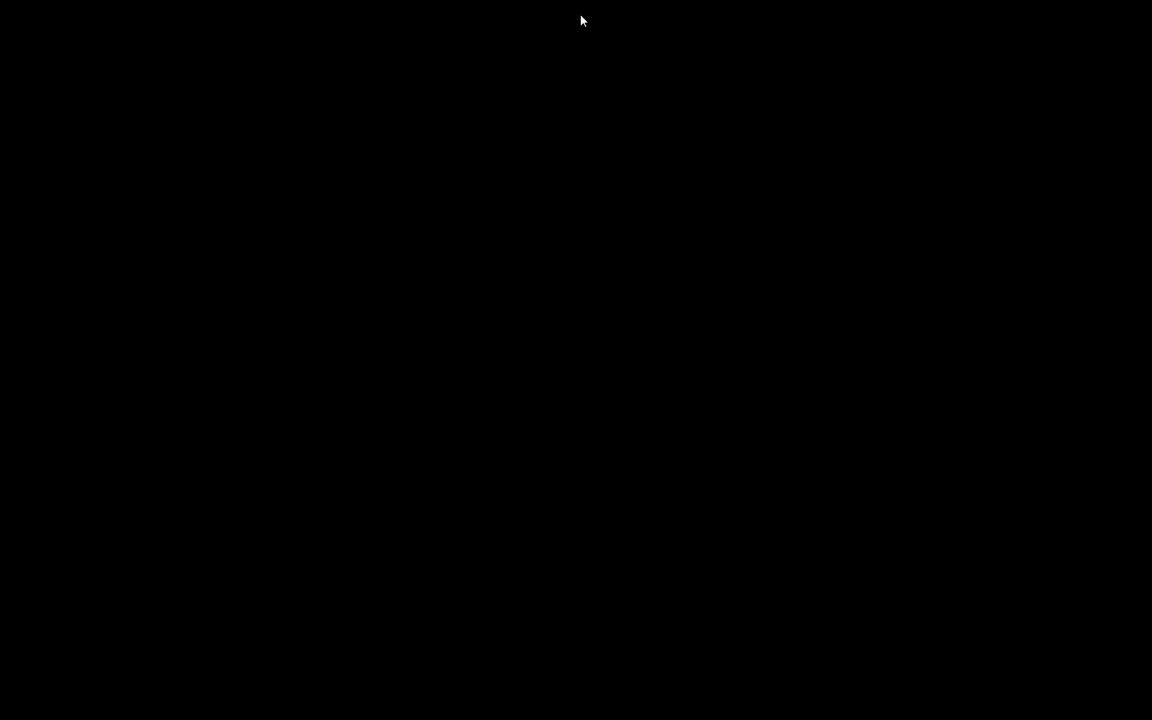
left_click(584, 87)
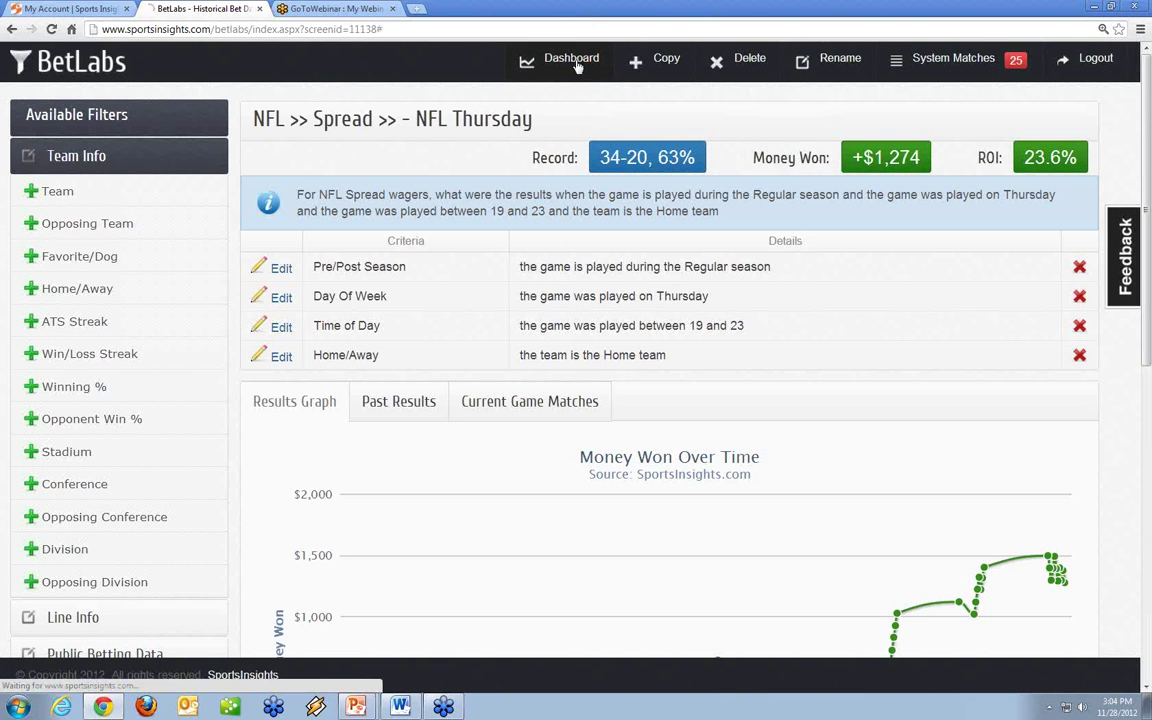
key("F11")
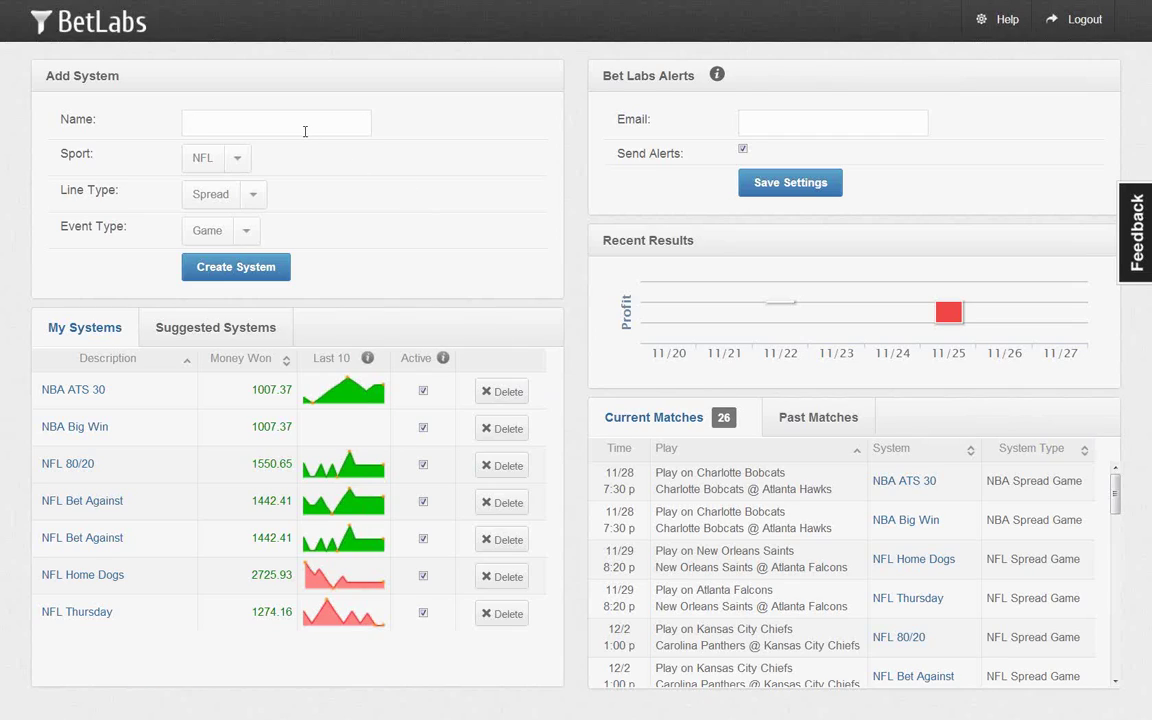
Create a new NFL spread system named NFL Bye Week with the event type Game.
type("NFL")
type("B")
key("BackSpace")
type("Bey")
key("BackSpace")
key("BackSpace")
type("ye Week")
left_click(244, 231)
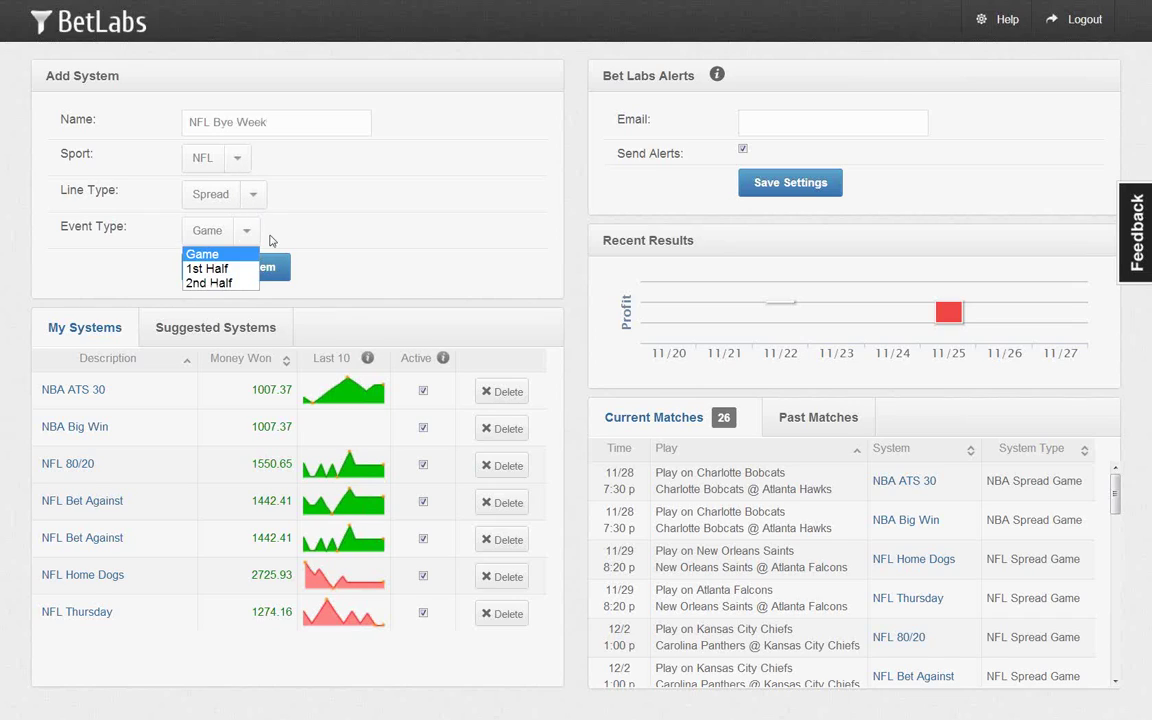
left_click(333, 232)
left_click(232, 231)
left_click(212, 241)
left_click(238, 268)
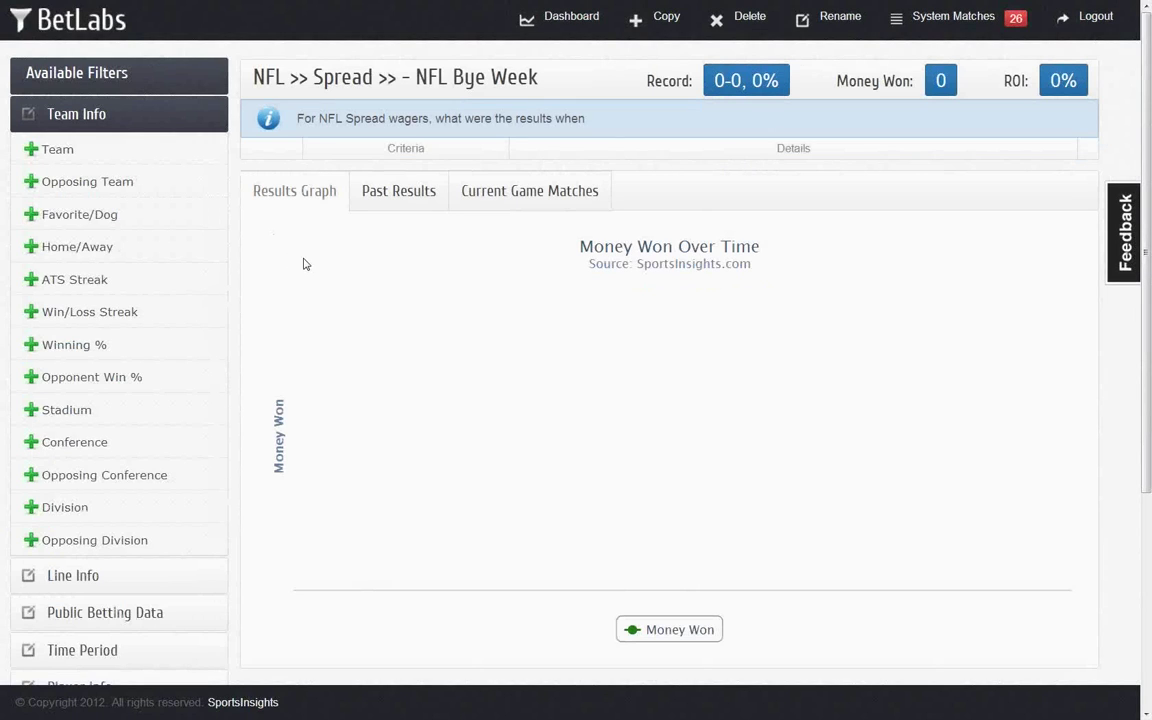
Add a Pre/Post Season filter limited to Regular season games and save it to the NFL Bye Week system.
left_click(100, 120)
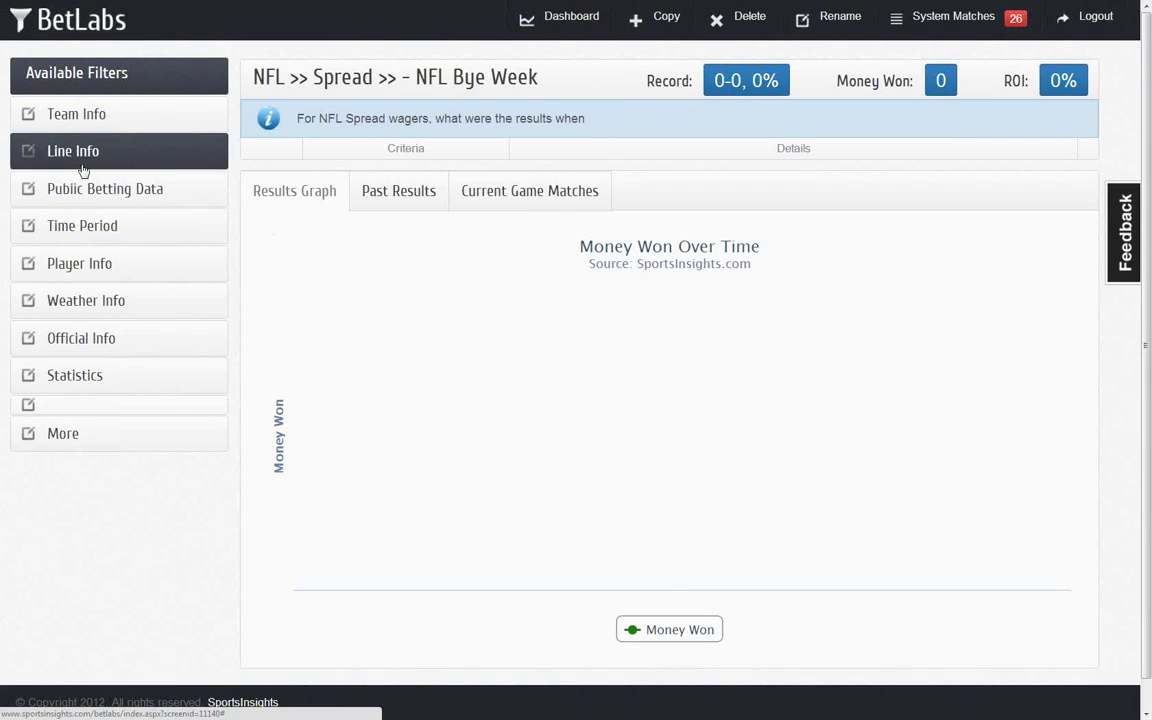
left_click(80, 226)
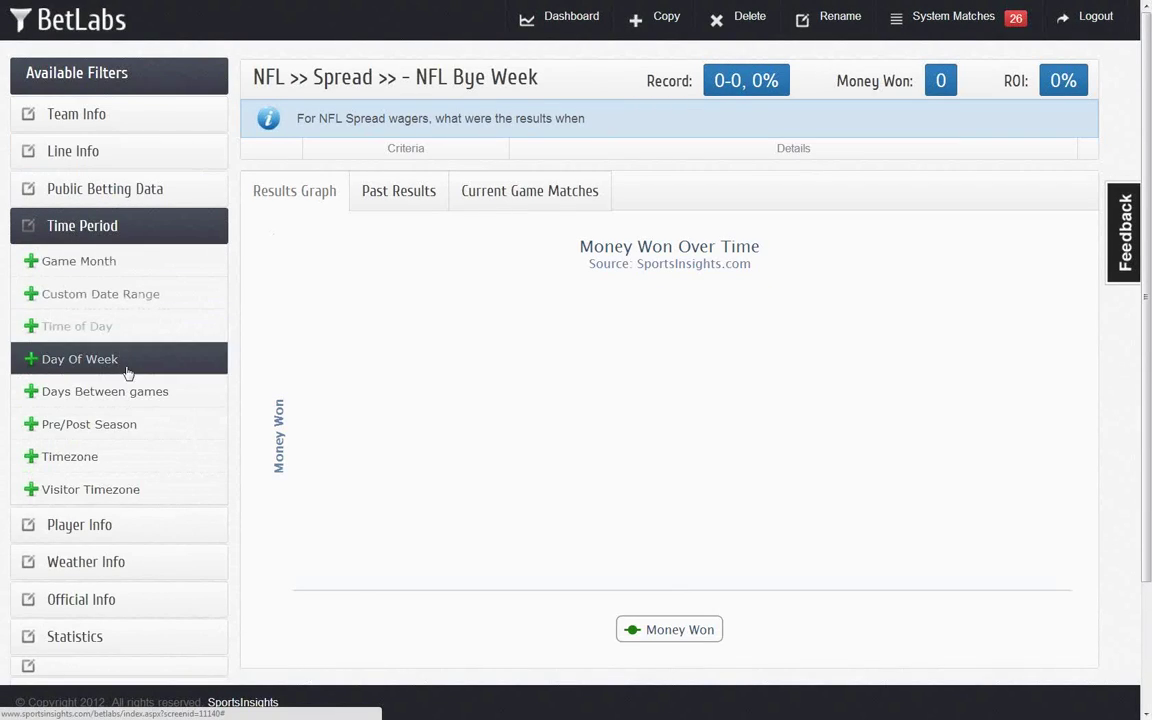
left_click(133, 423)
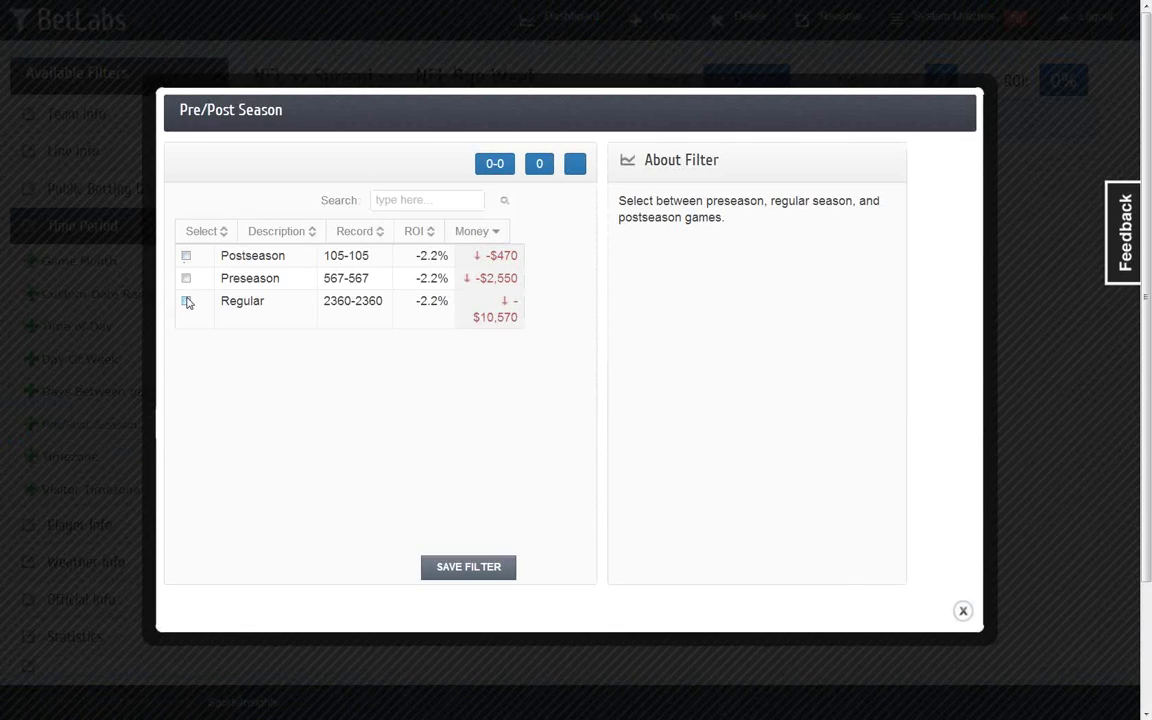
left_click(186, 301)
left_click(479, 567)
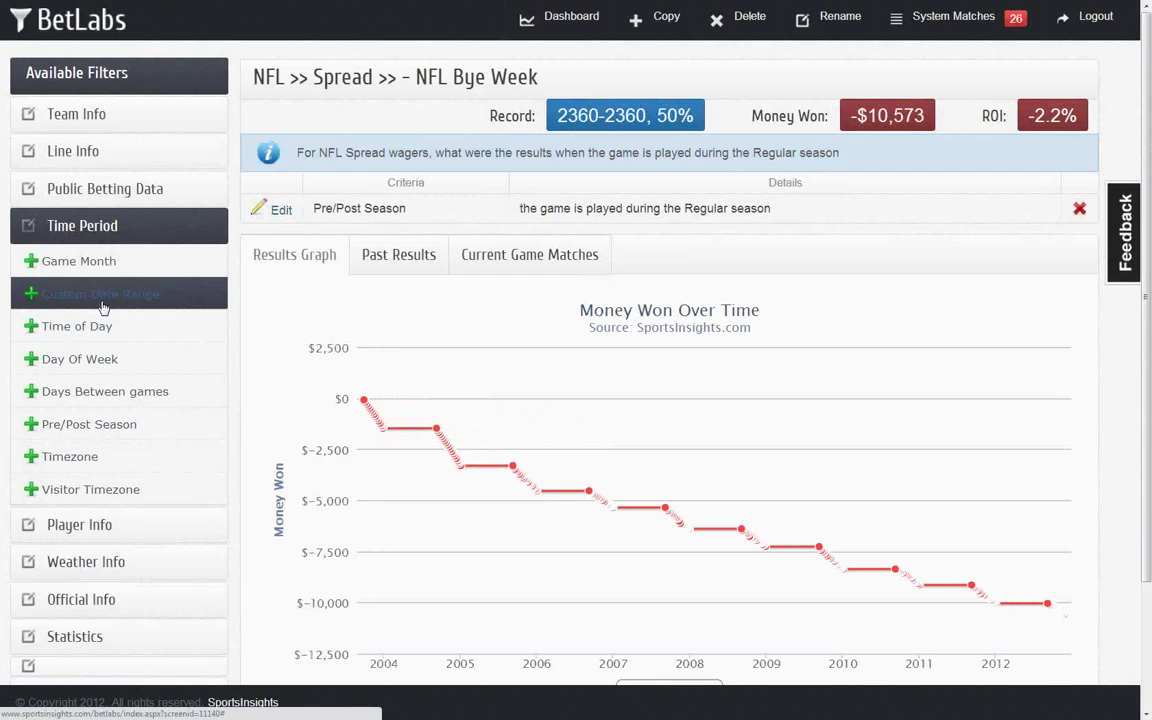
Add a Days Between games filter of 13 to 15 days and save it to the NFL Bye Week system.
left_click(110, 394)
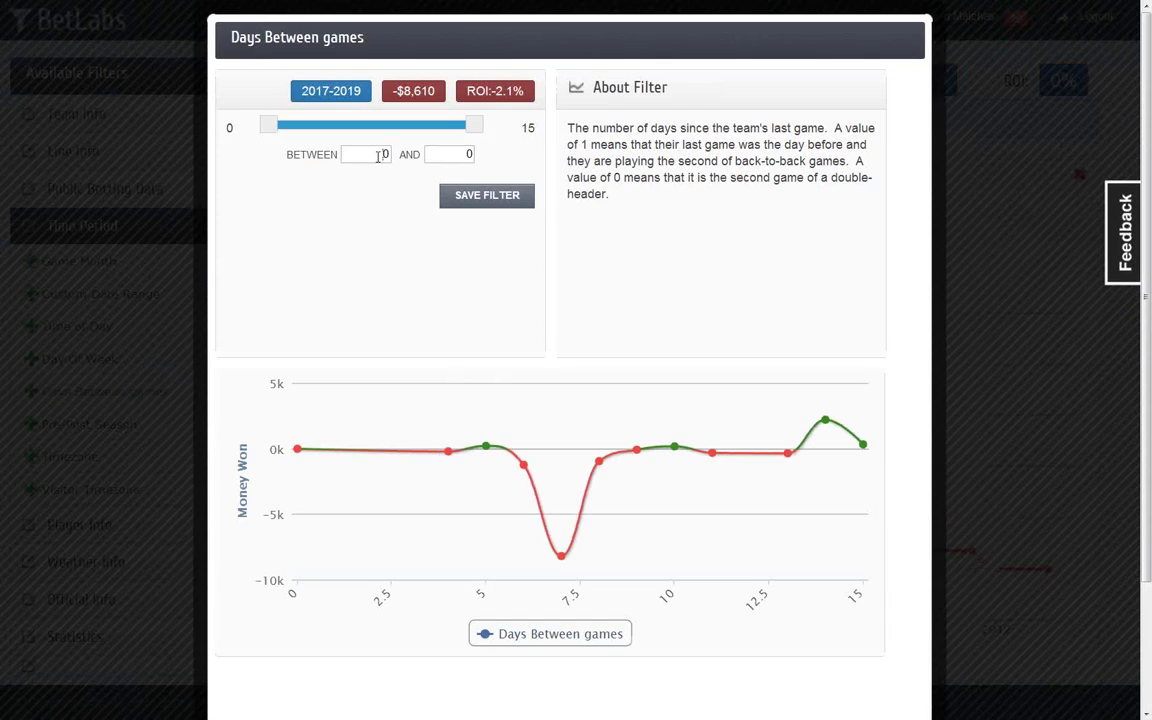
left_click_drag(345, 155, 426, 156)
type("13")
key("Tab")
type("15")
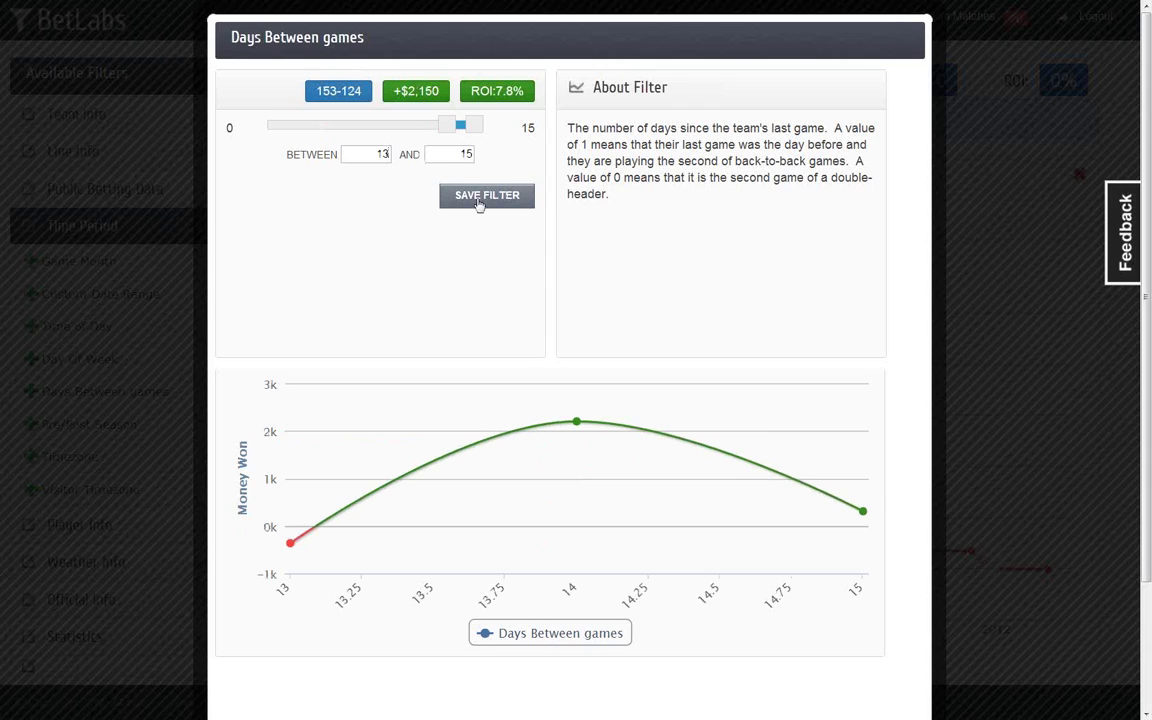
left_click(478, 203)
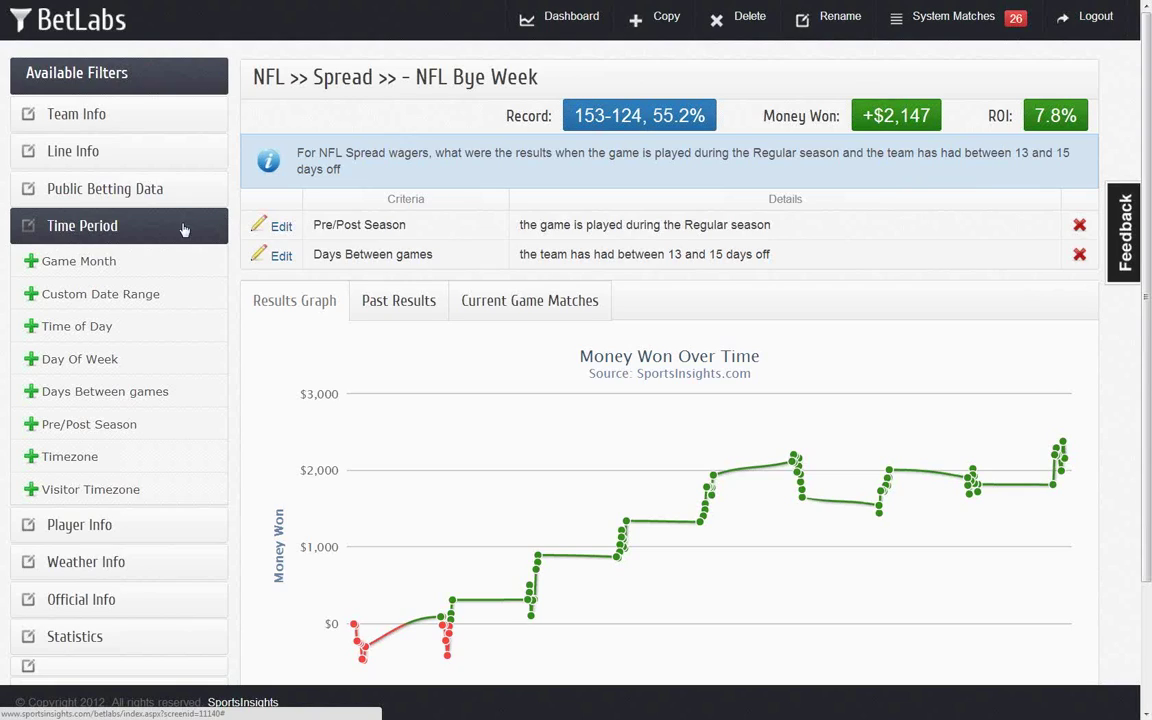
Add a Favorite/Dog filter limited to Favorite, save it and review the system's money-won graph.
left_click(117, 224)
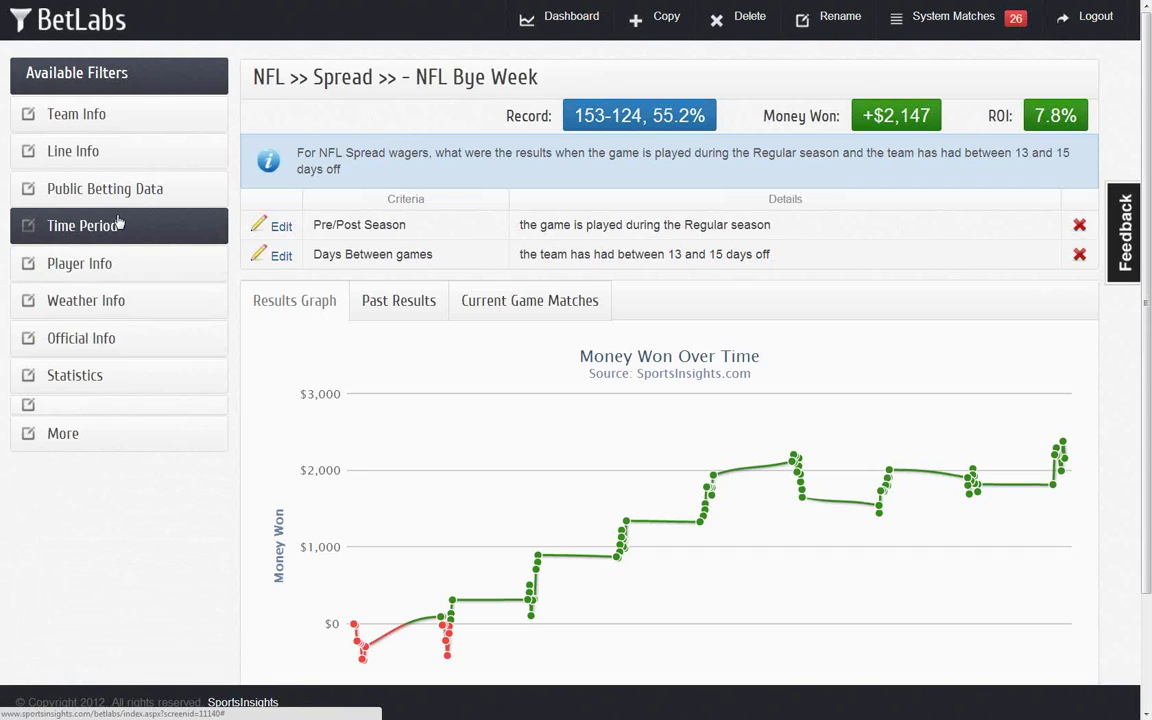
left_click(97, 158)
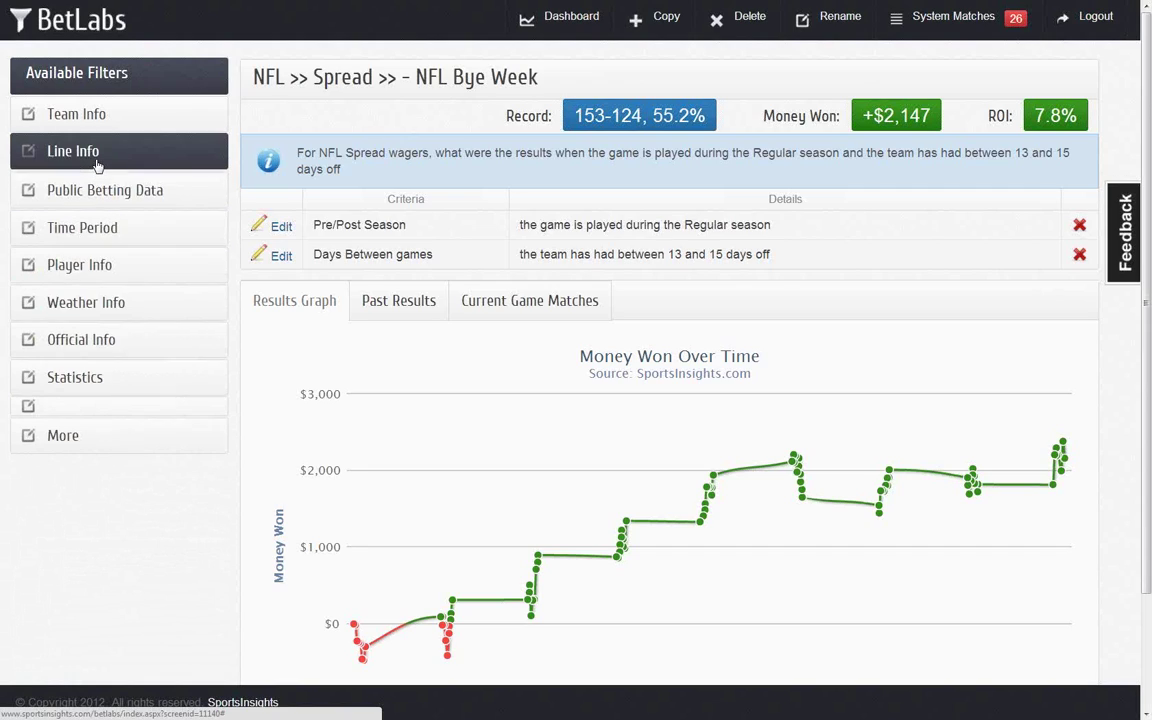
left_click(97, 158)
left_click(97, 122)
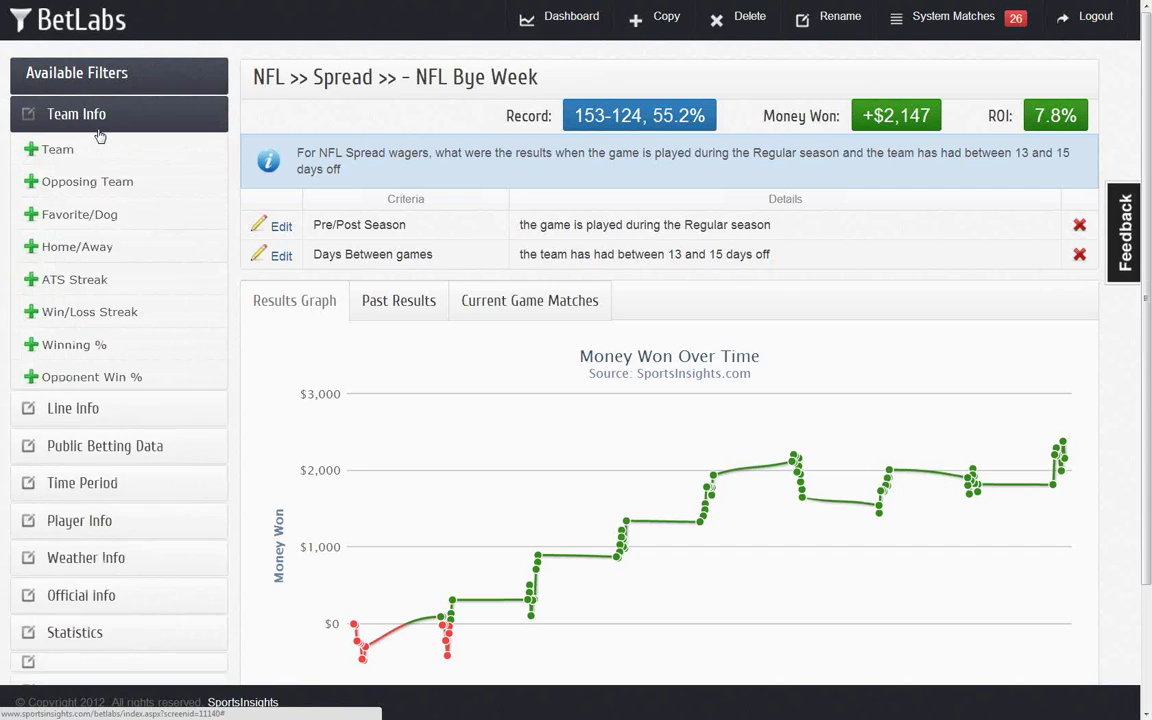
left_click(88, 215)
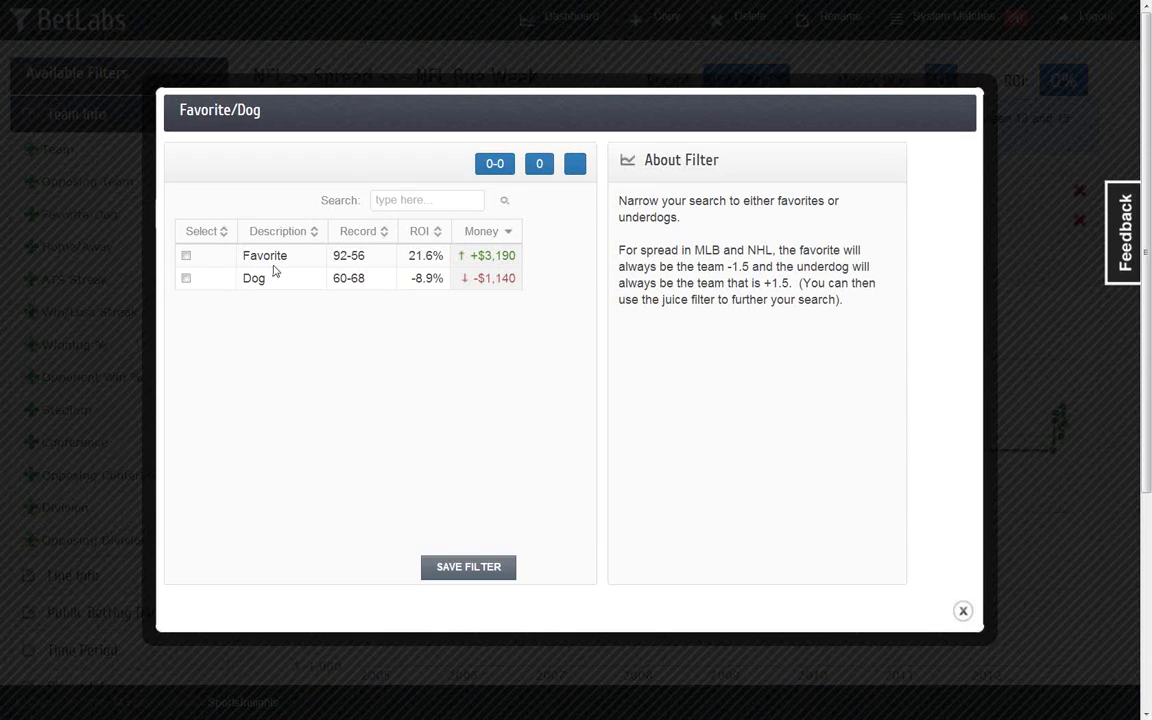
left_click(186, 256)
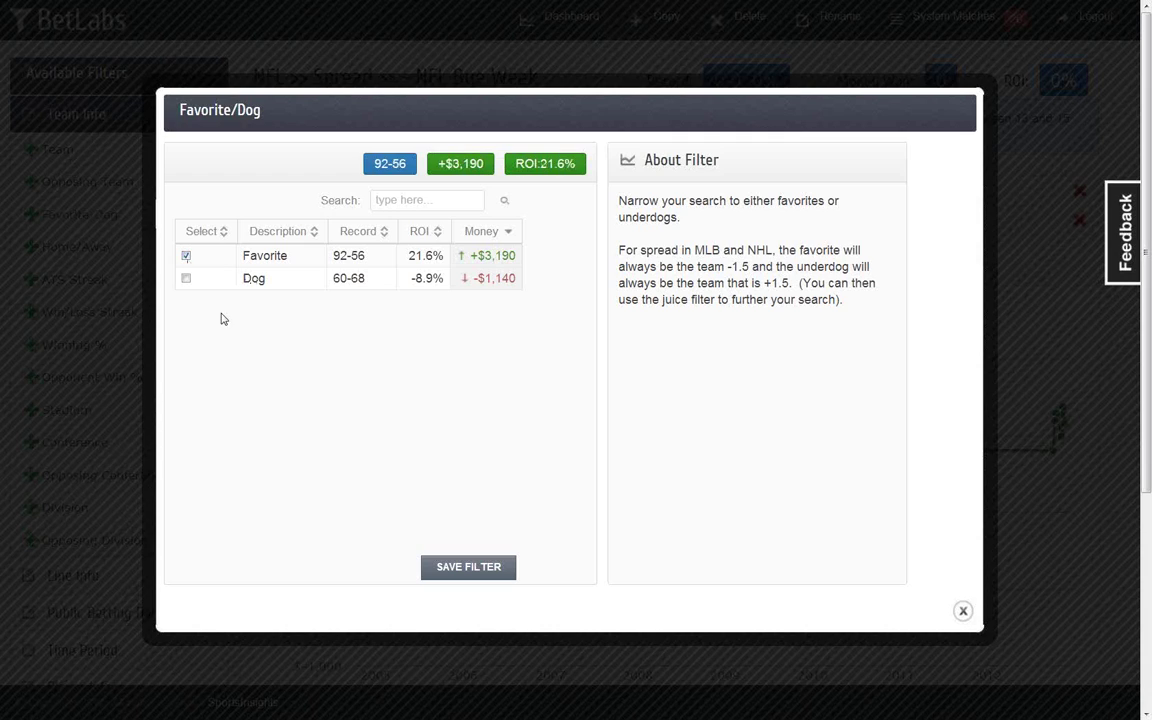
left_click(460, 566)
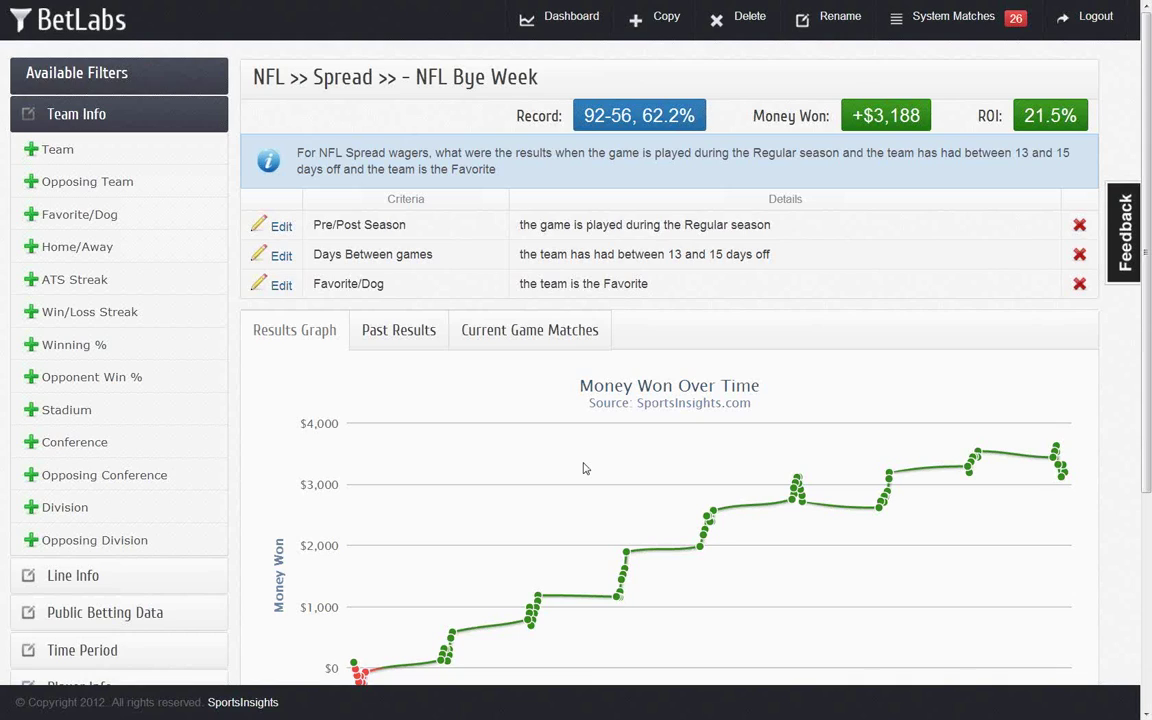
scroll(590, 470, "down", 1)
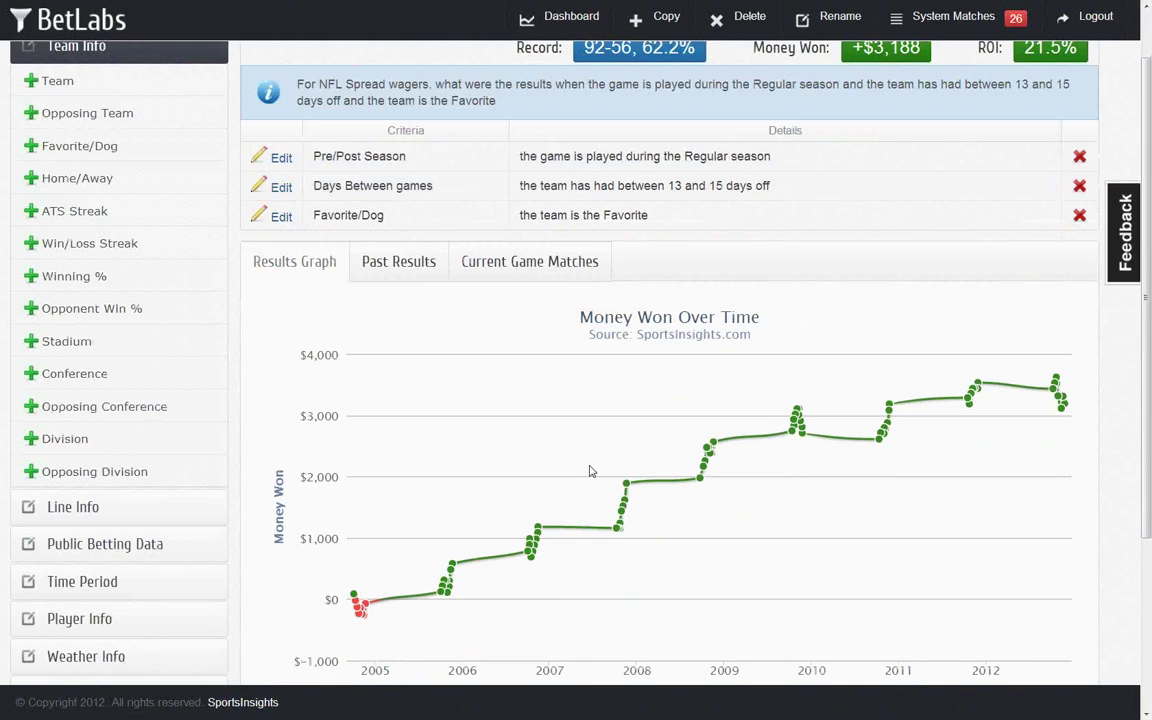
scroll(590, 470, "down", 2)
scroll(590, 470, "up", 3)
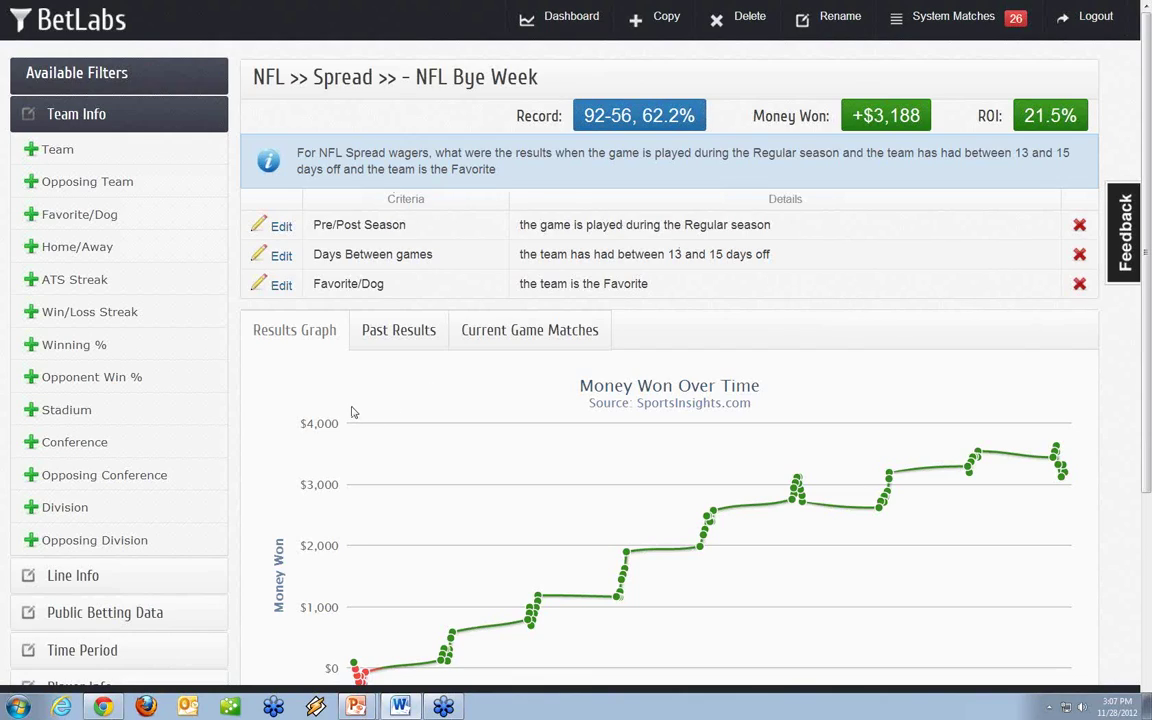
Examine the available Statistics, Player Info, Time Period, Public Betting Data and Line Info filters, including the Custom Date Range settings.
left_click(158, 127)
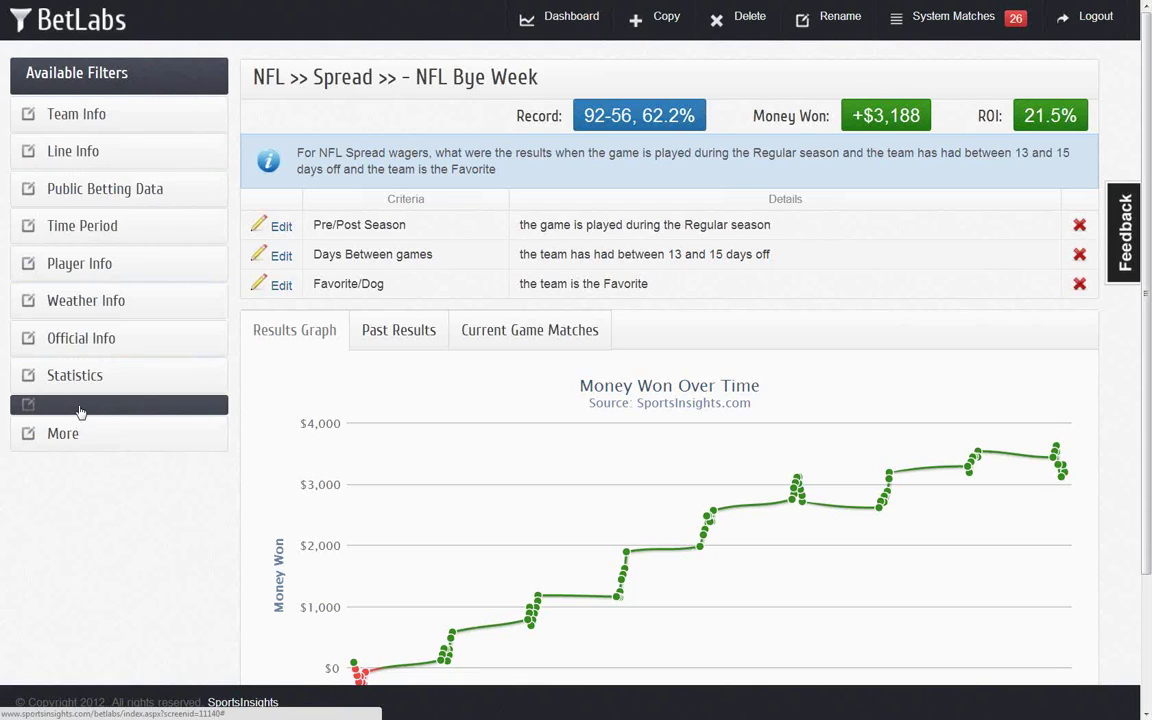
left_click(97, 380)
scroll(93, 370, "down", 1)
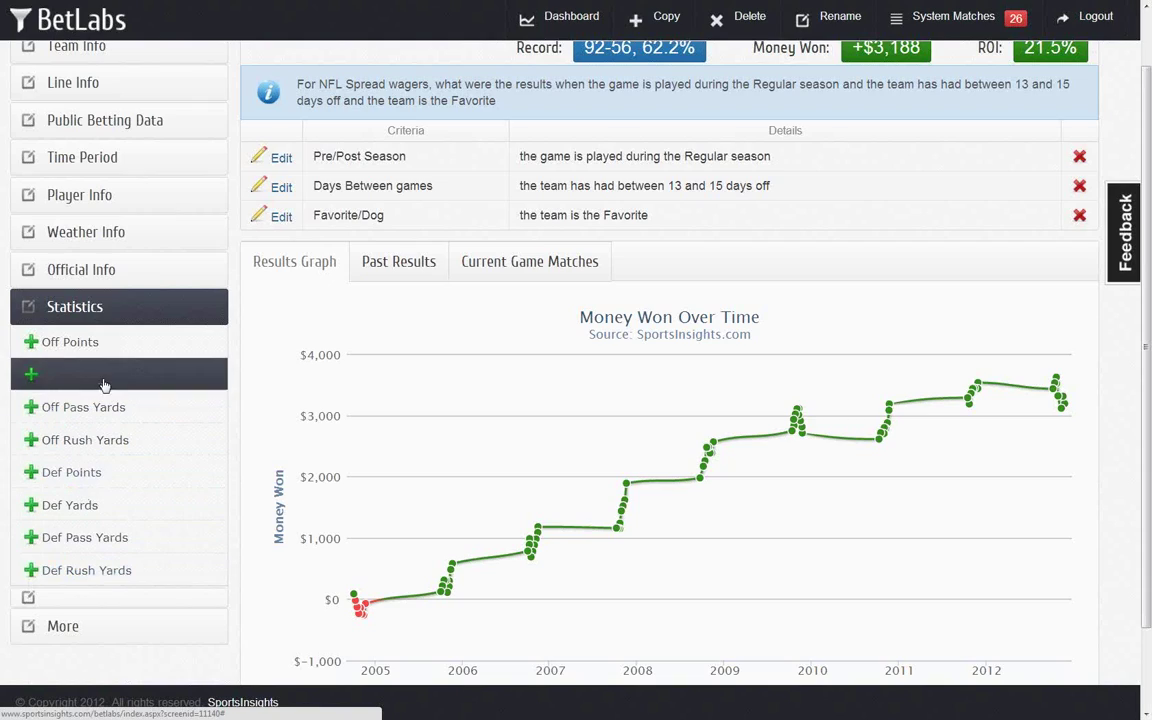
left_click(118, 313)
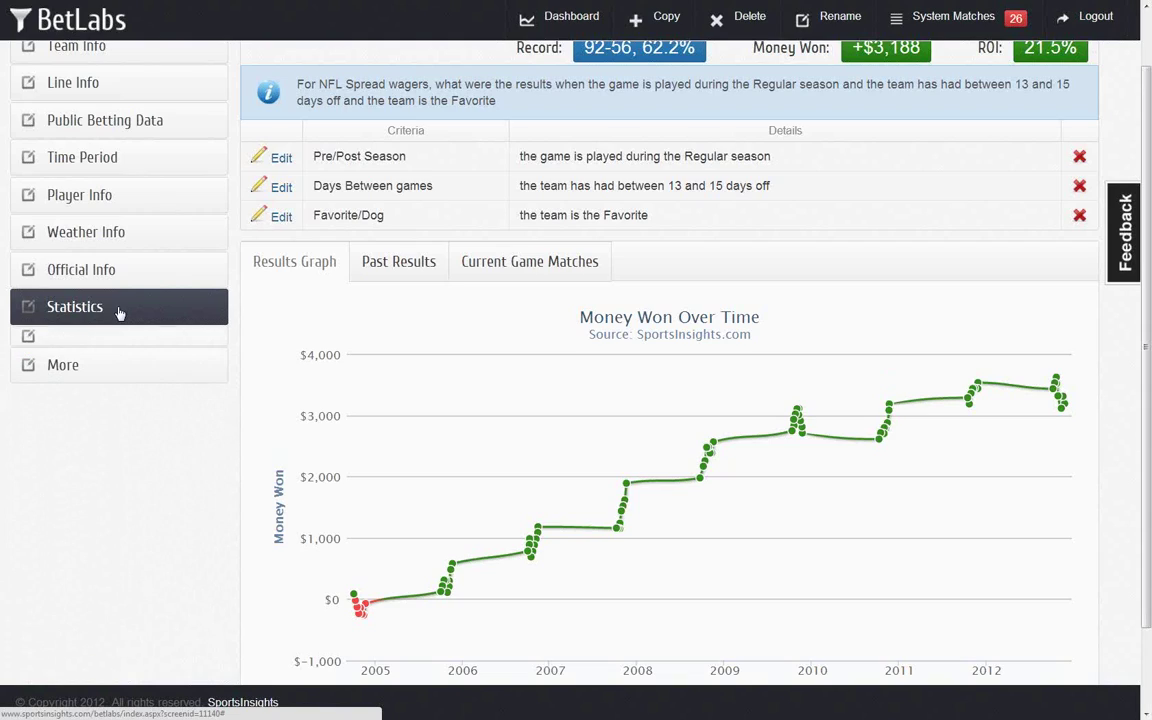
left_click(110, 200)
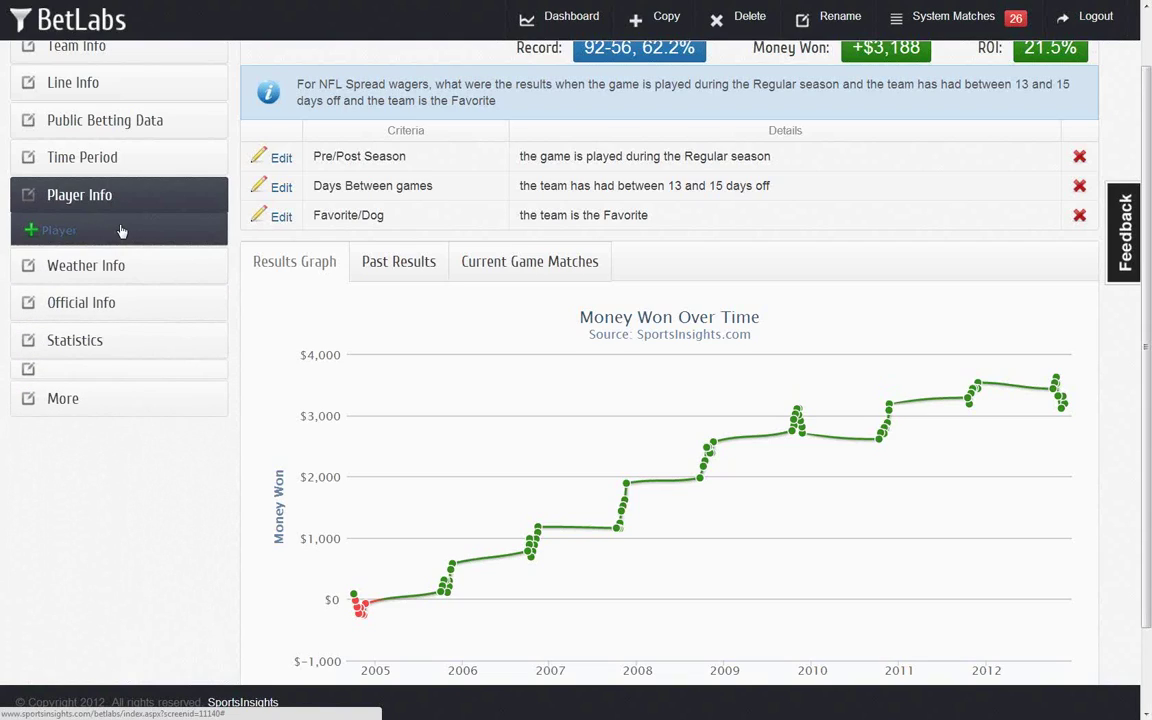
scroll(120, 231, "up", 1)
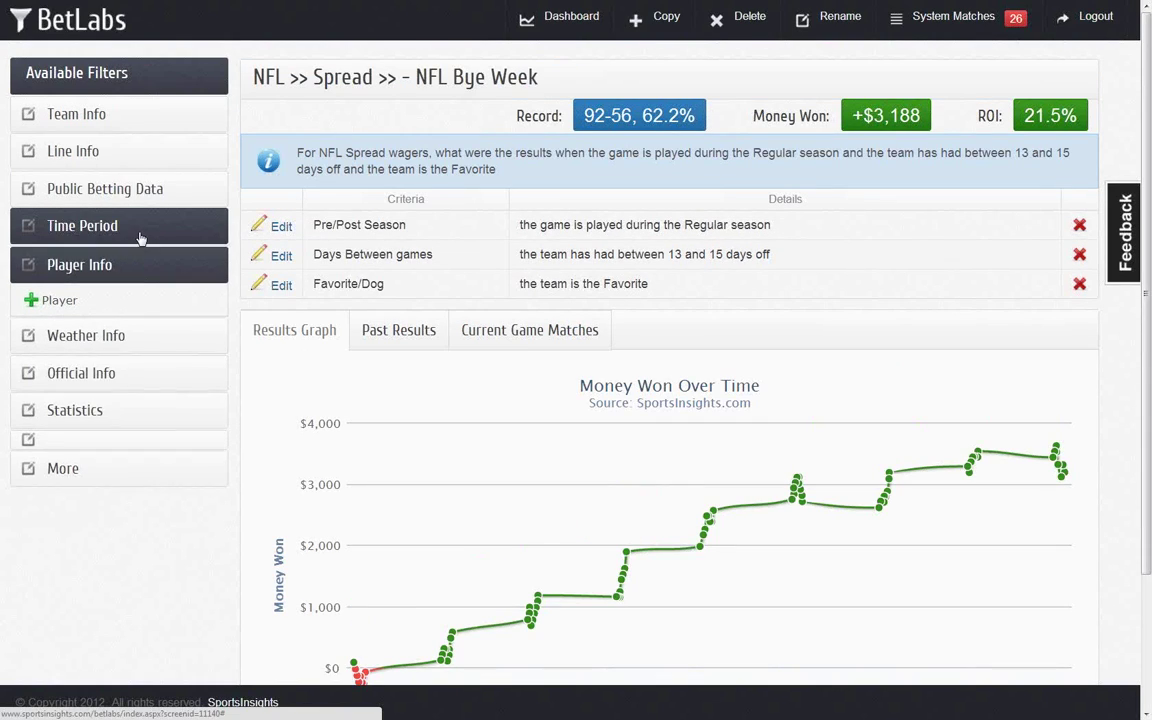
left_click(118, 224)
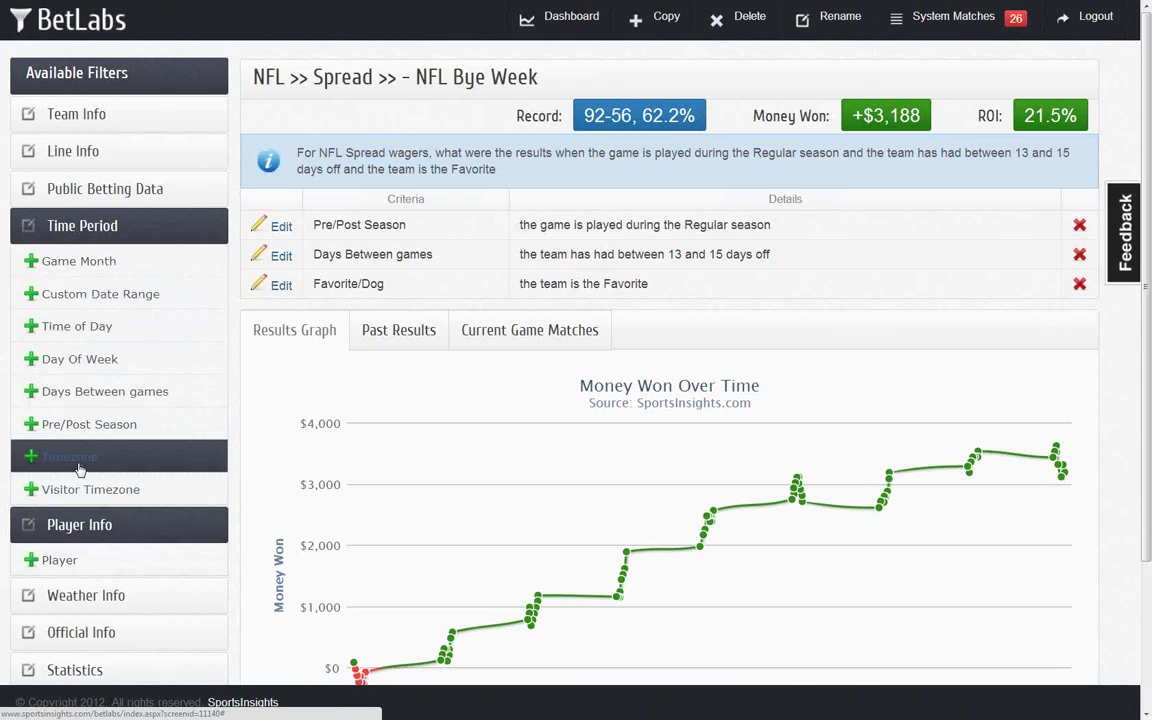
left_click(140, 300)
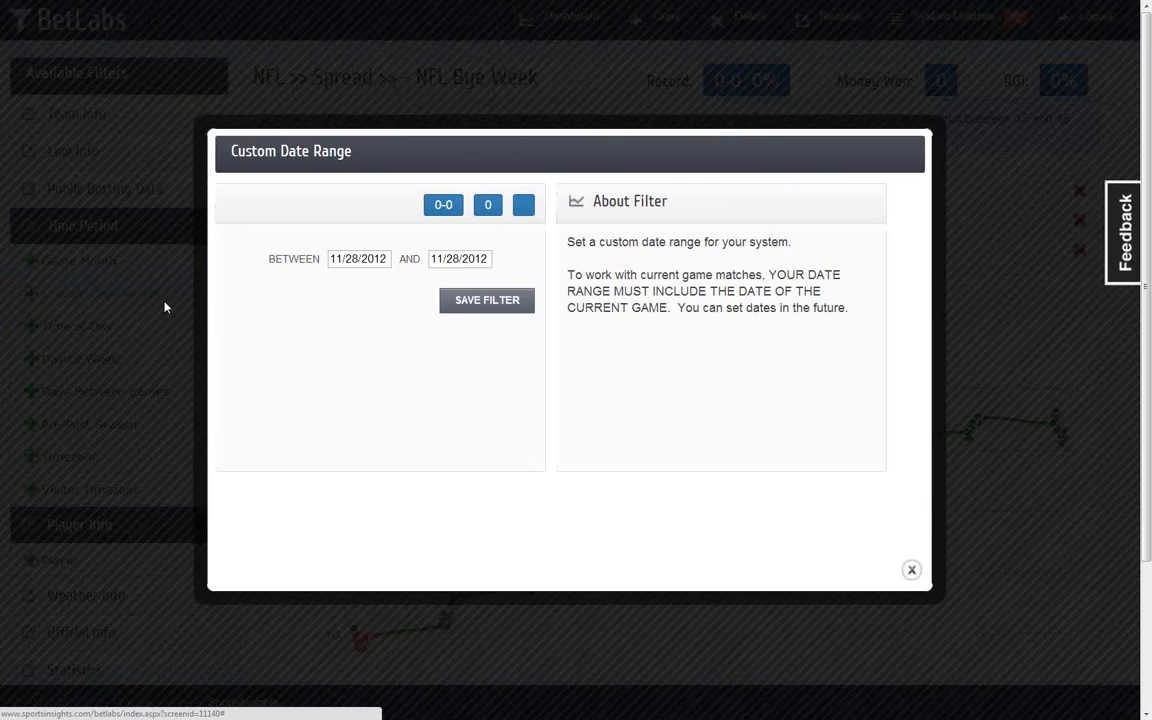
left_click(908, 569)
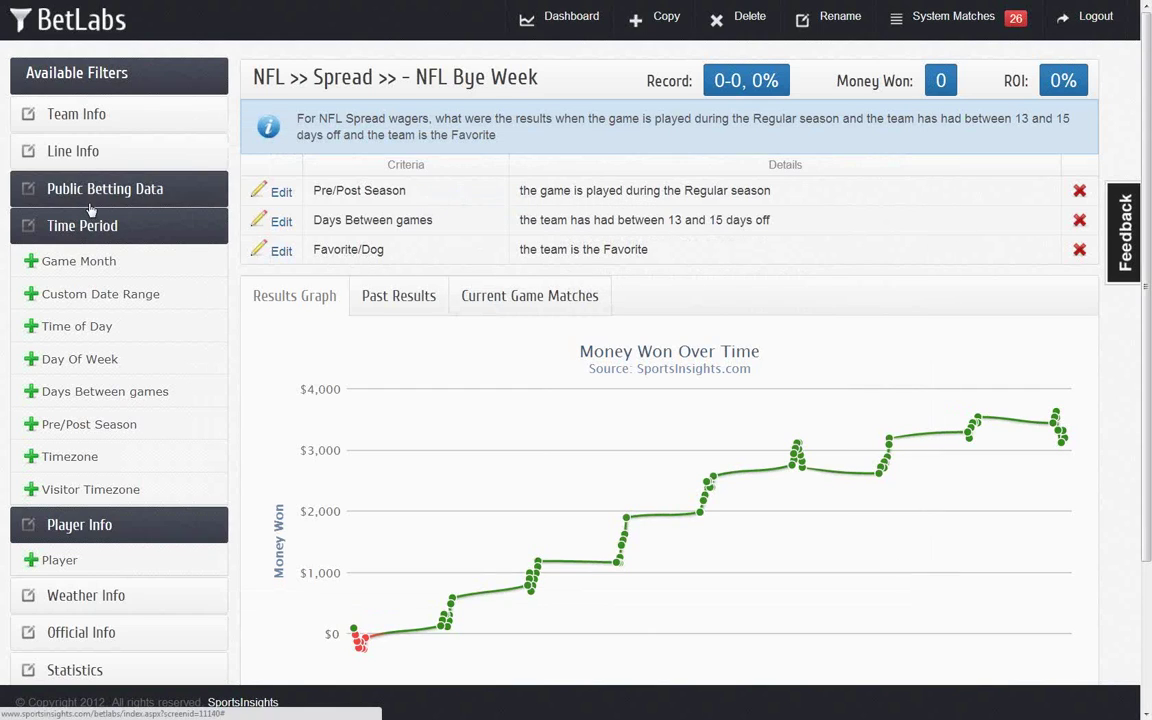
left_click(70, 235)
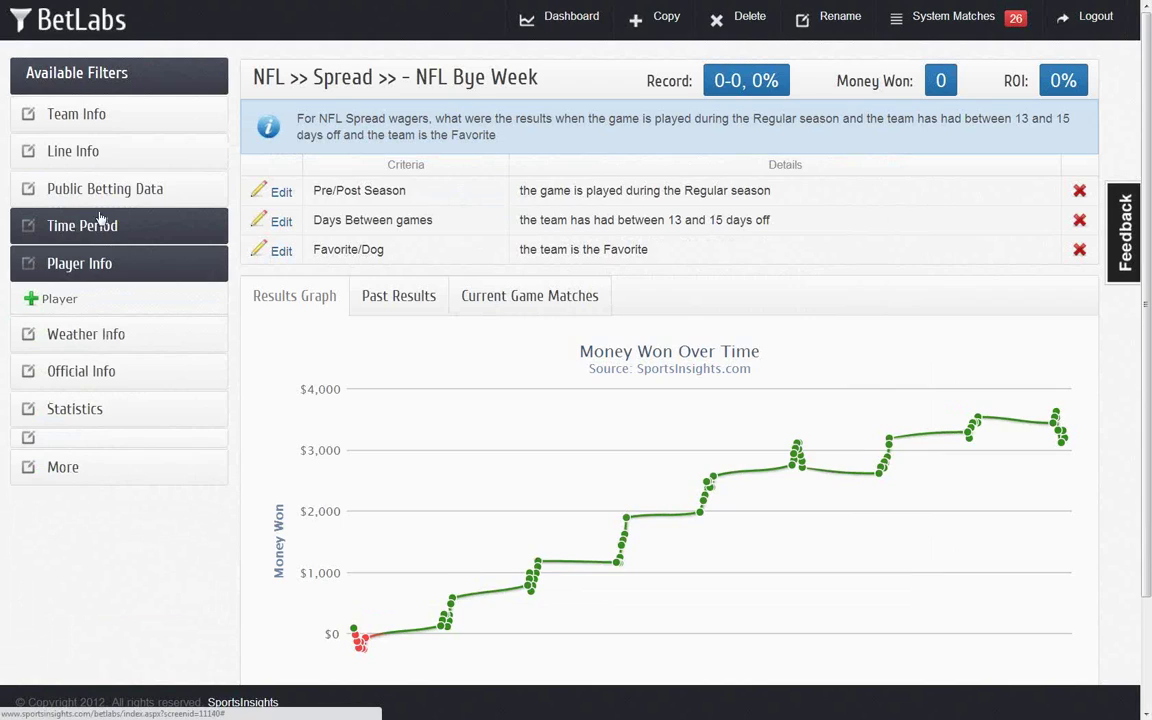
left_click(110, 200)
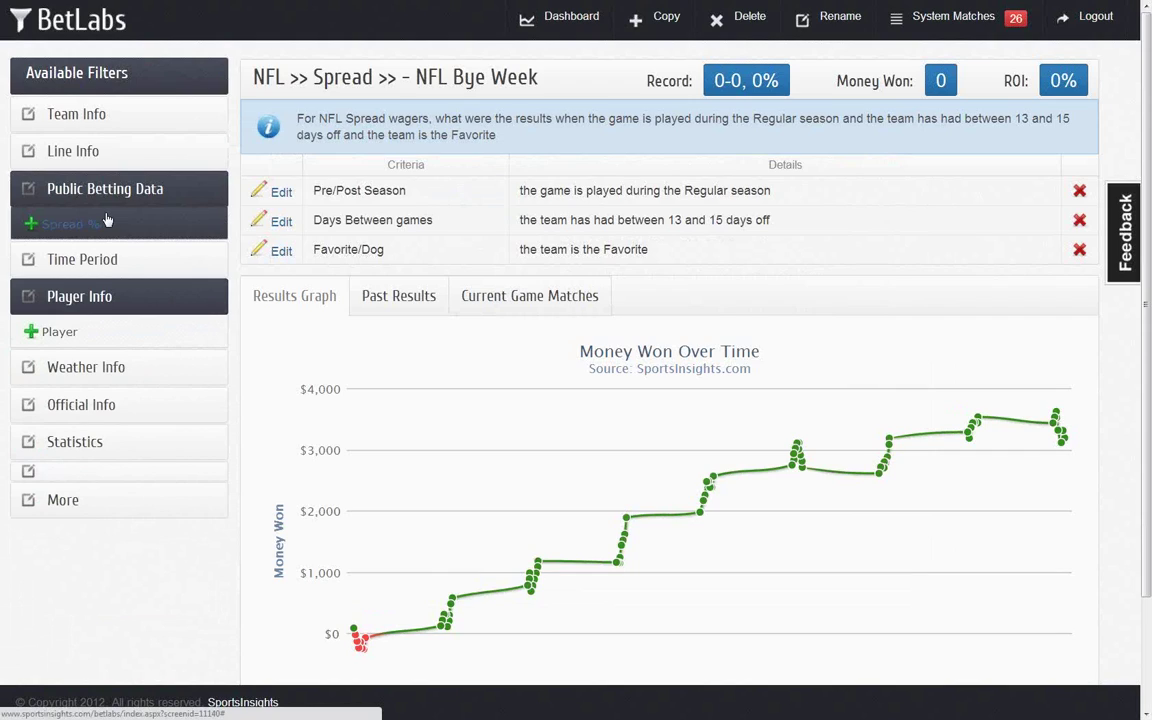
left_click(108, 153)
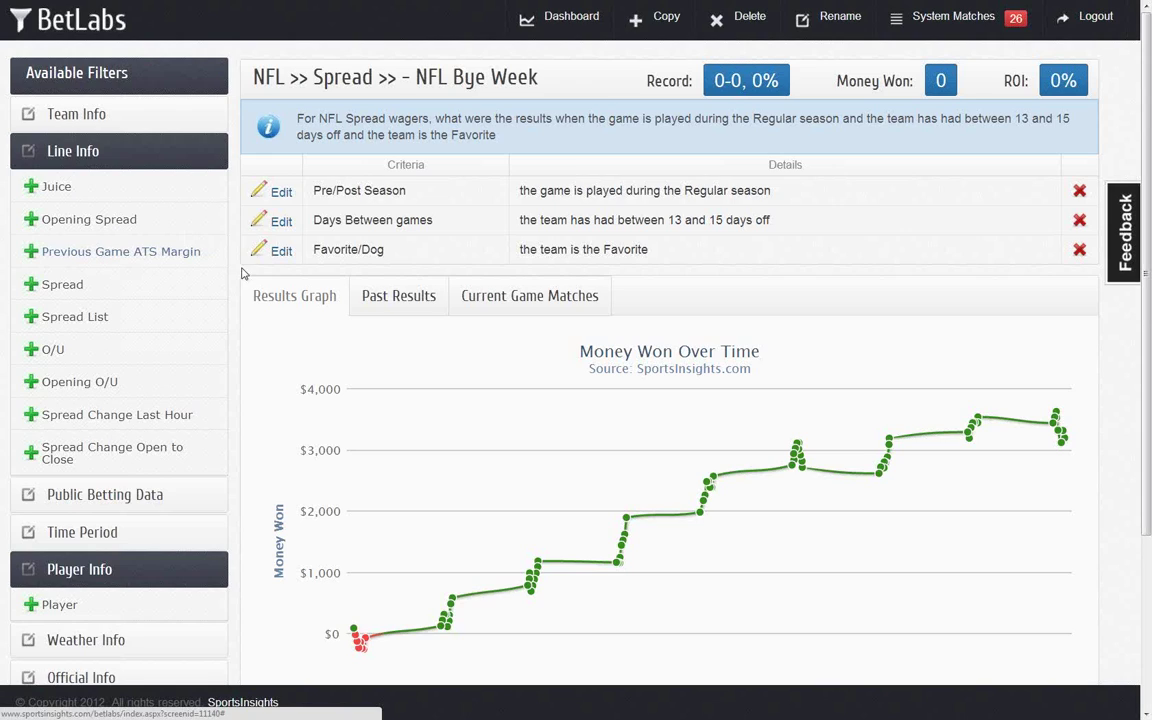
Review the past results and current game matches of the NFL Bye Week system.
left_click(376, 306)
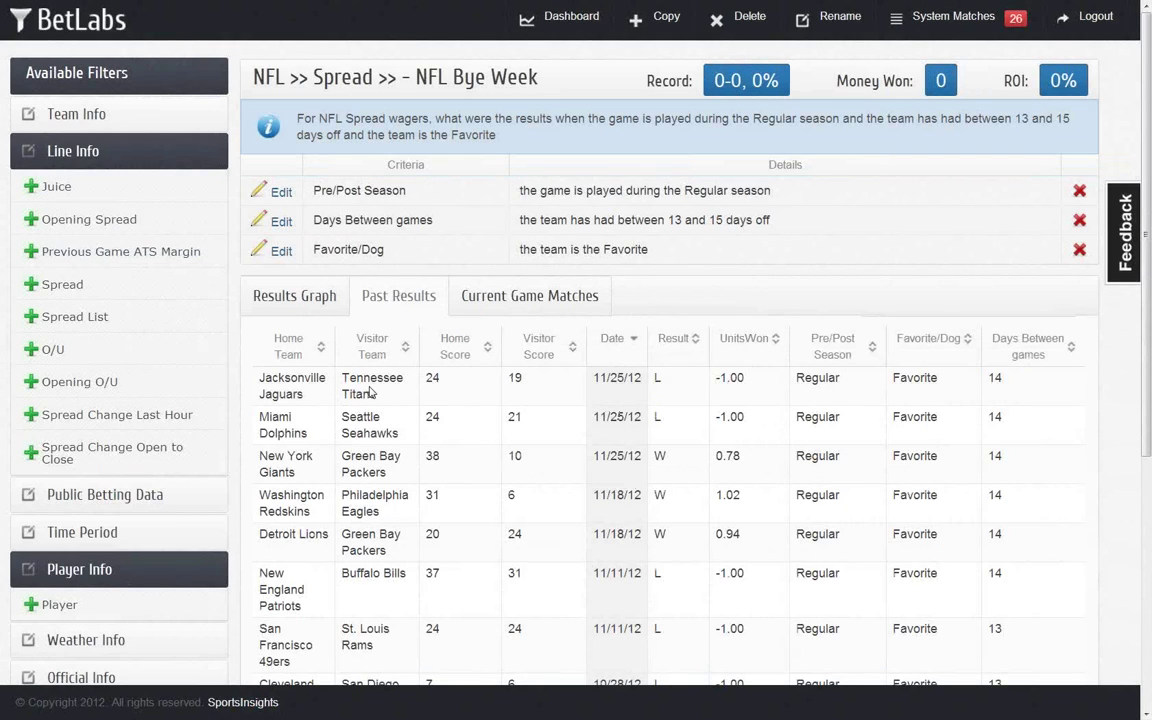
left_click(525, 304)
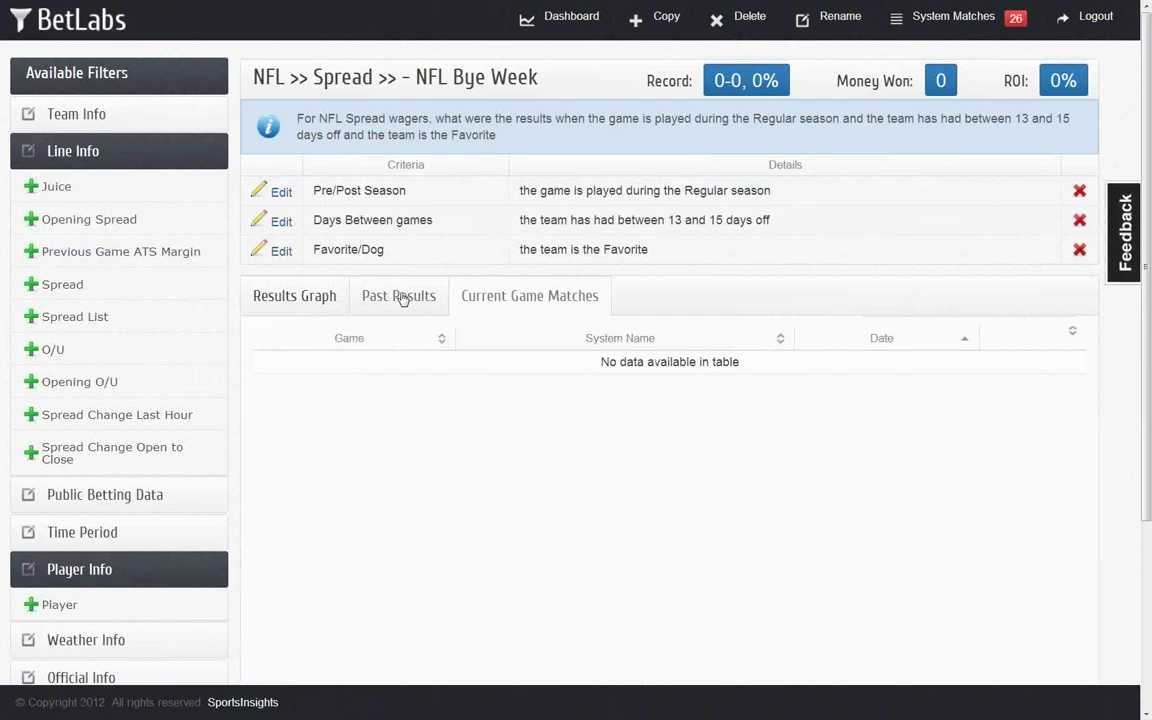
left_click(385, 292)
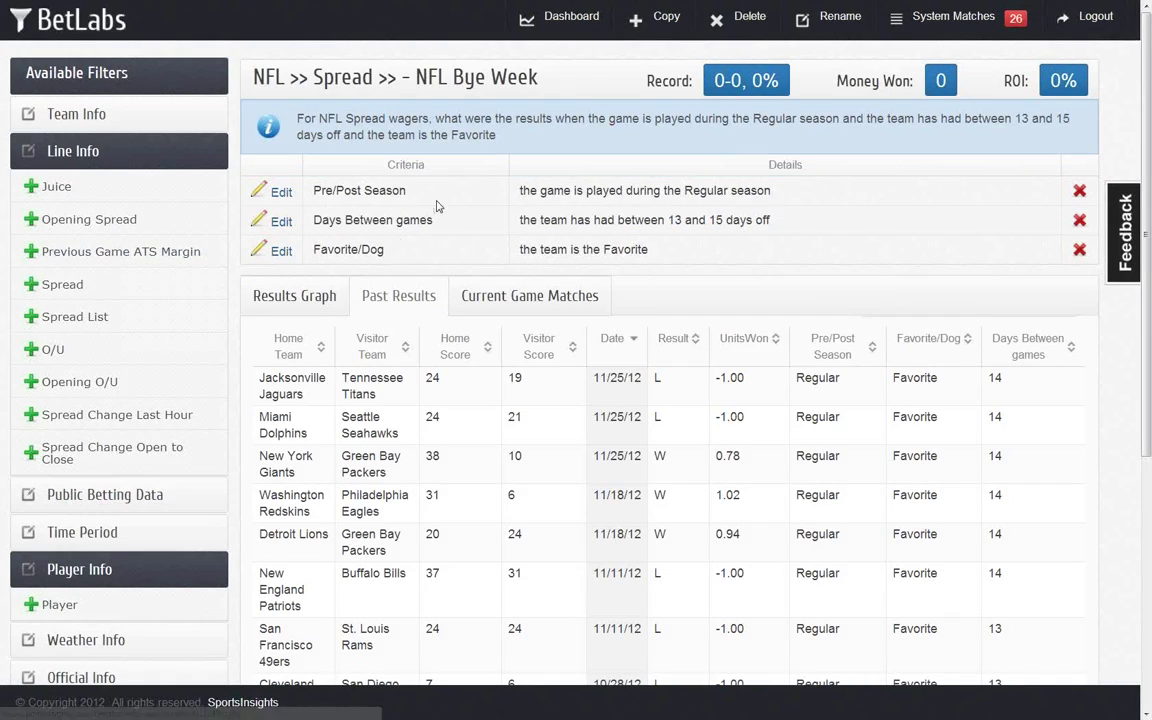
Open the NFL Bet Against system from the dashboard and examine its Spread % criterion and current game matches.
left_click(586, 18)
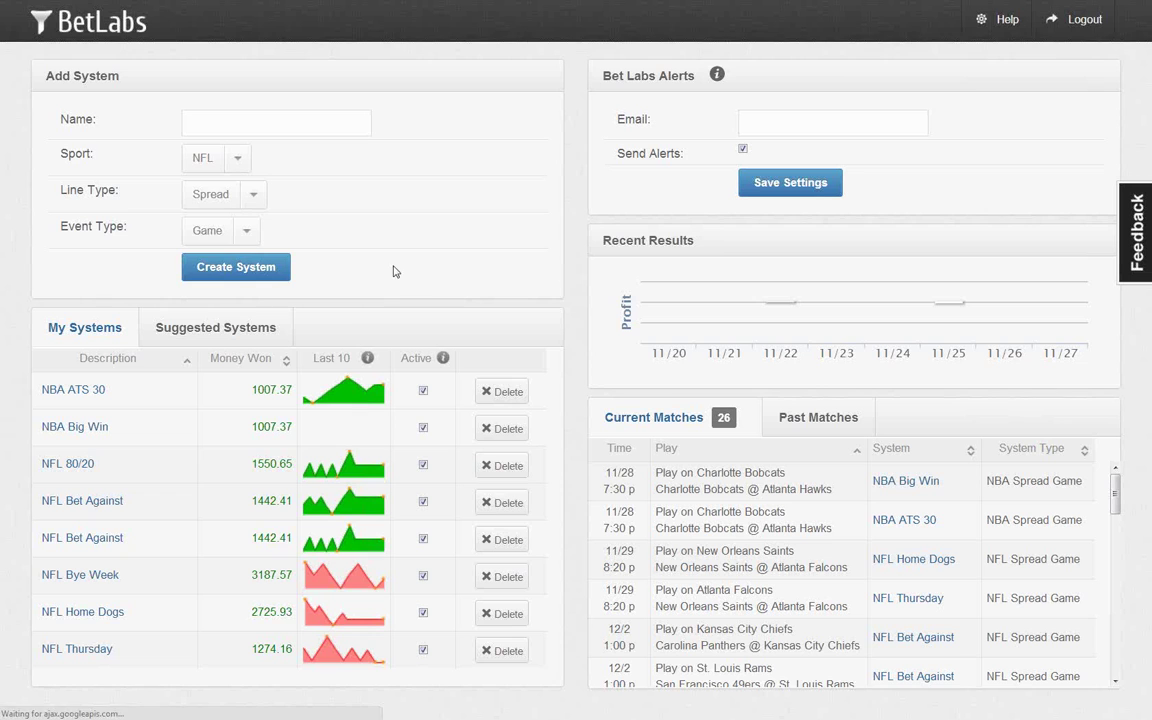
left_click(102, 501)
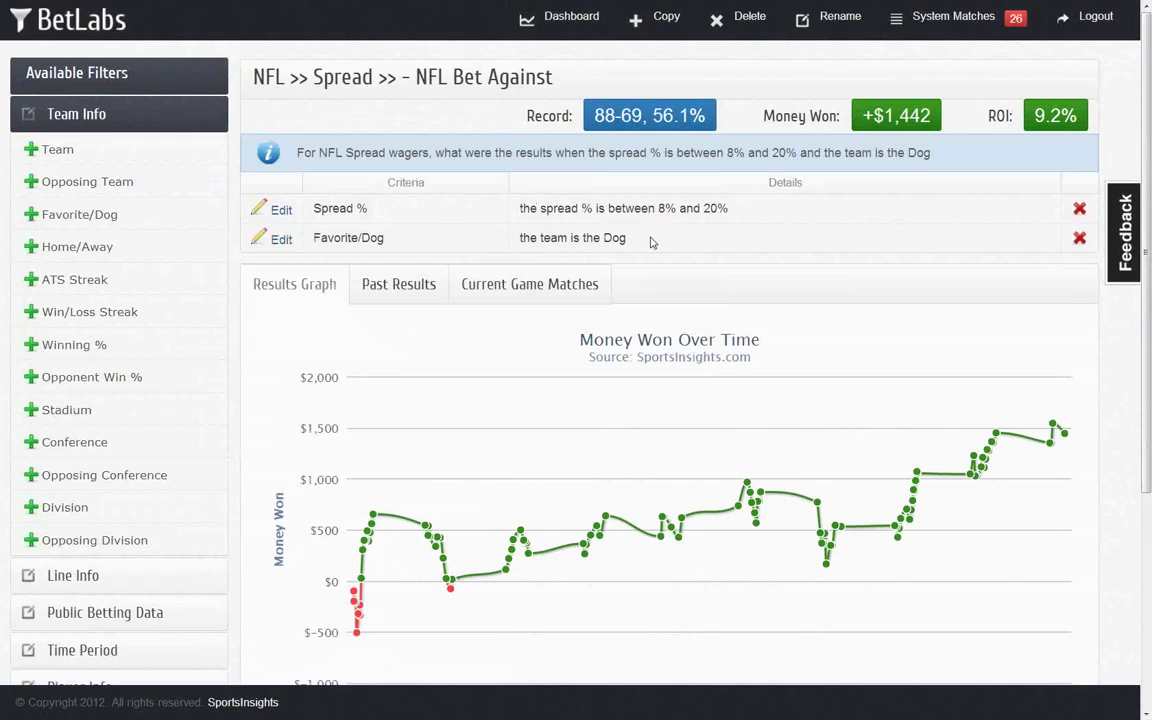
left_click_drag(659, 210, 730, 211)
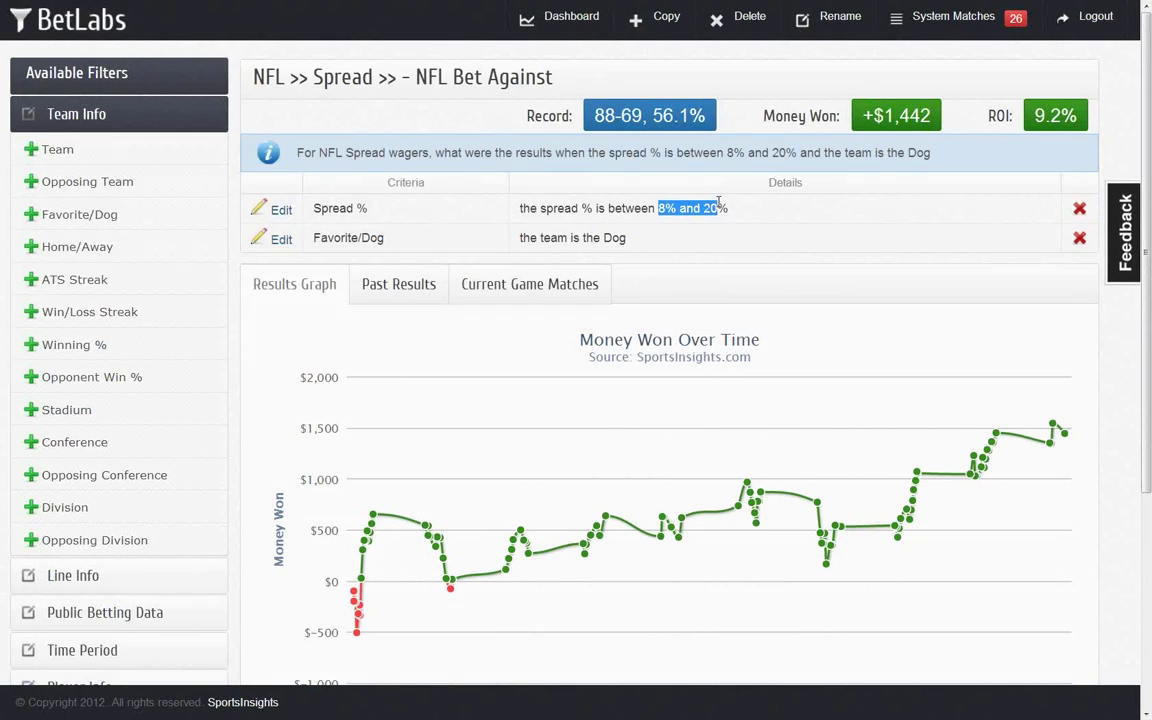
left_click(740, 213)
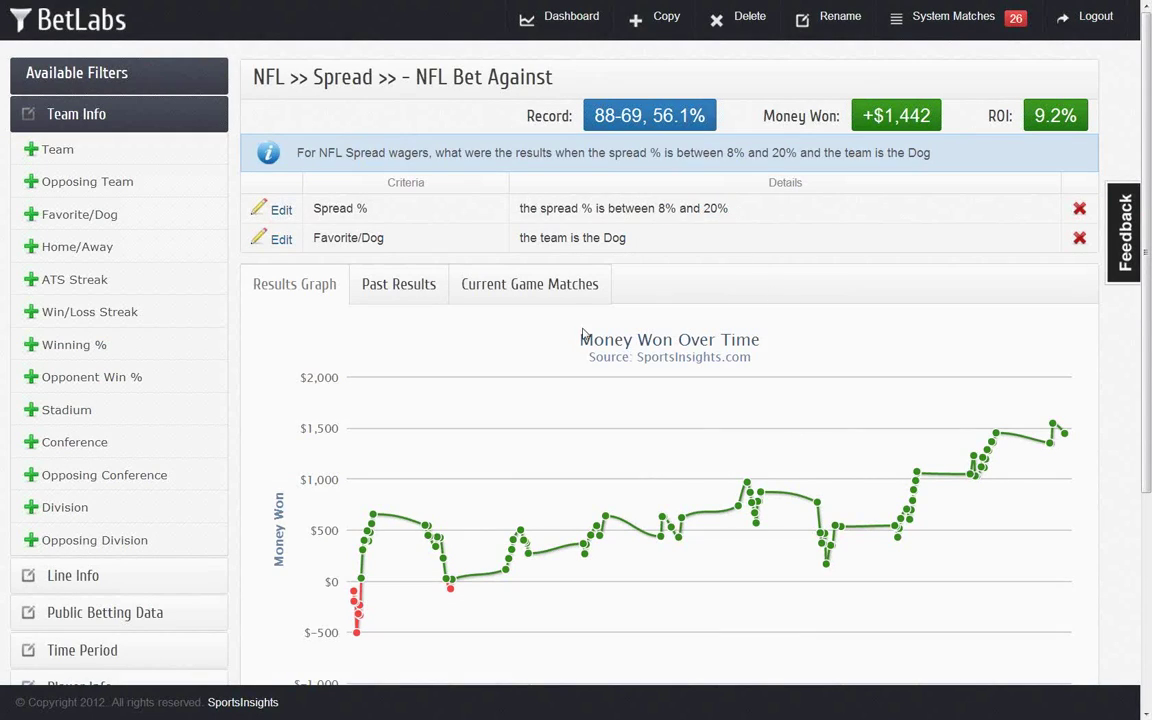
left_click(515, 289)
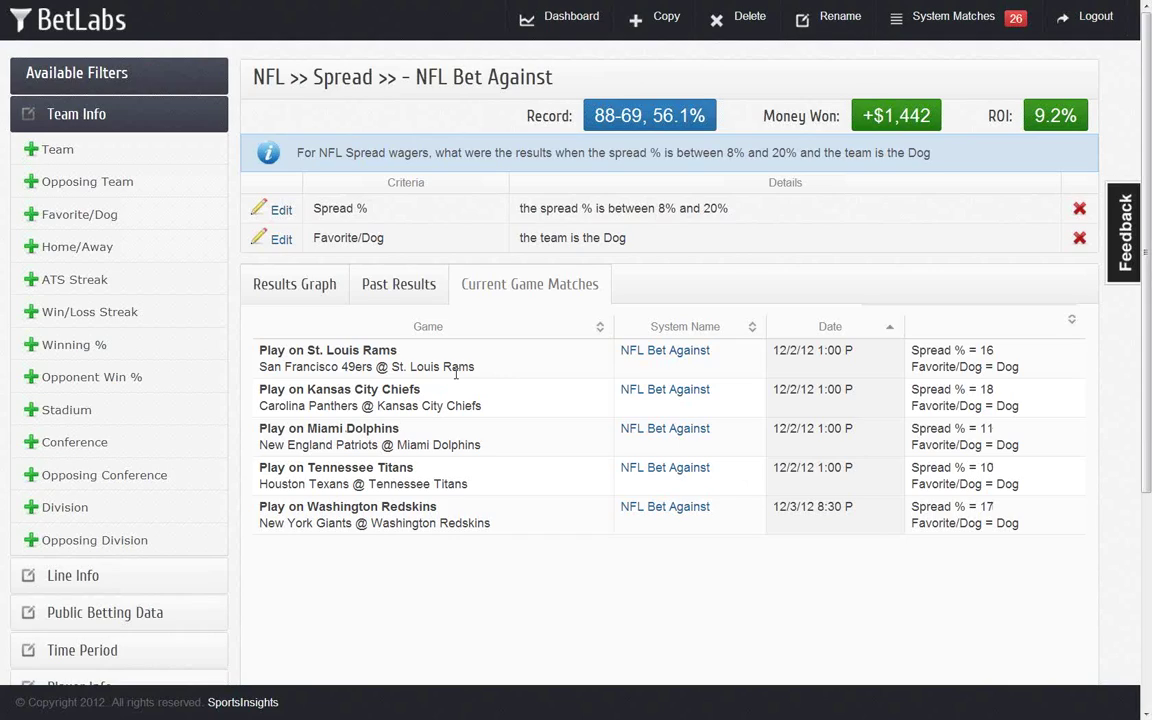
double_click(722, 208)
left_click_drag(645, 188, 630, 188)
left_click(695, 238)
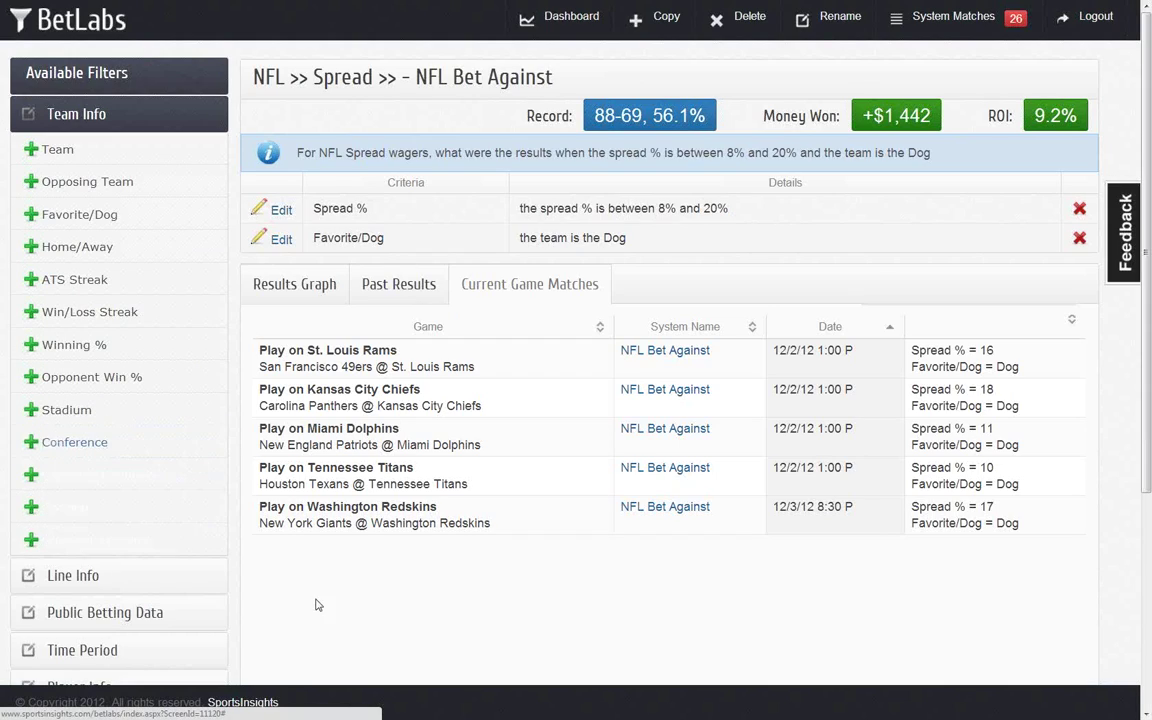
Review the NFL Bet Against system's money won, ROI and win percentage, and return to the dashboard.
left_click(172, 120)
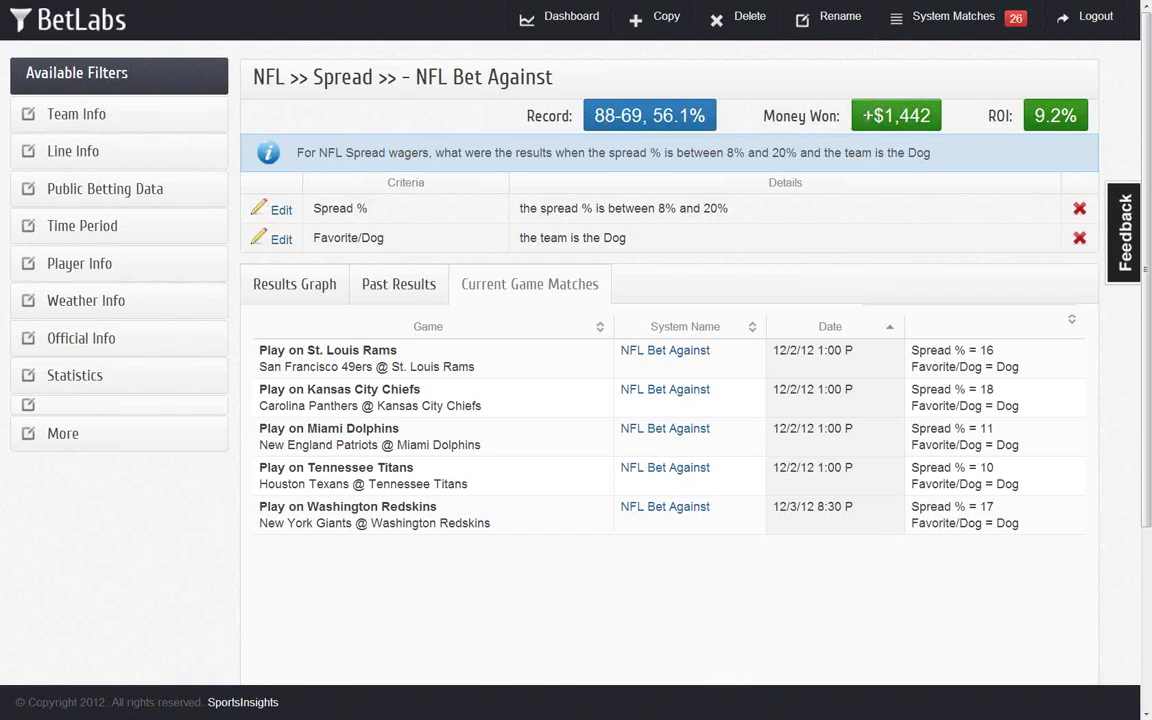
left_click_drag(860, 110, 931, 118)
left_click(976, 132)
left_click_drag(1030, 116, 1088, 126)
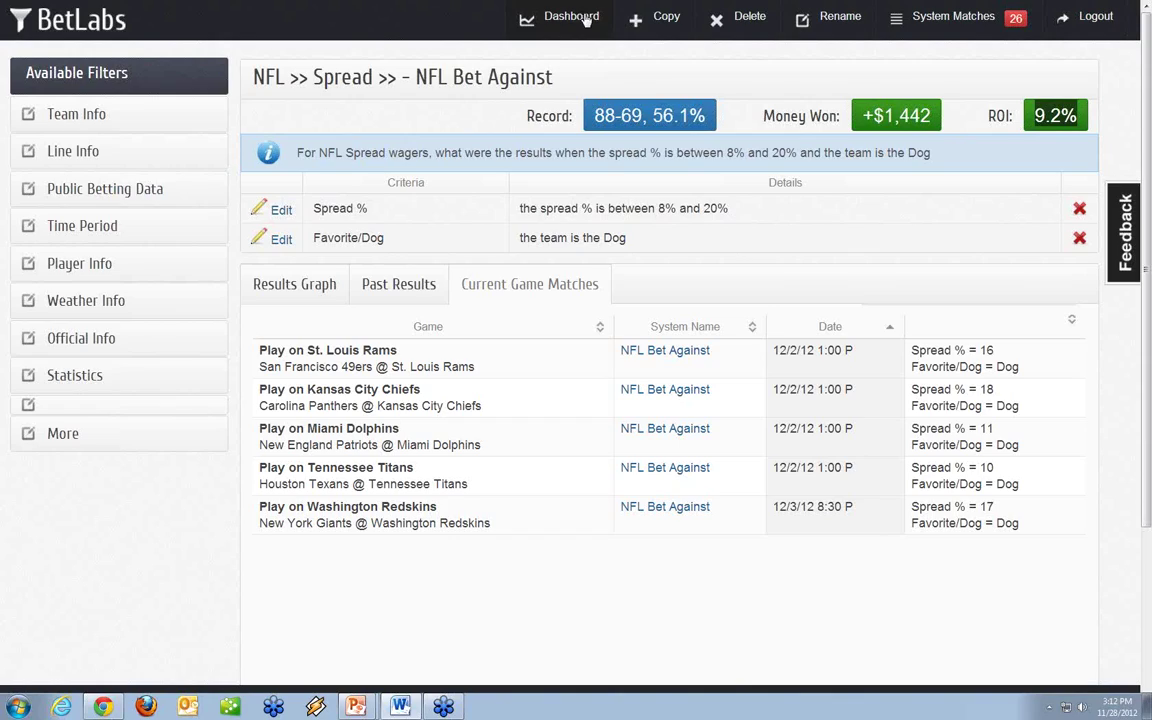
double_click(680, 116)
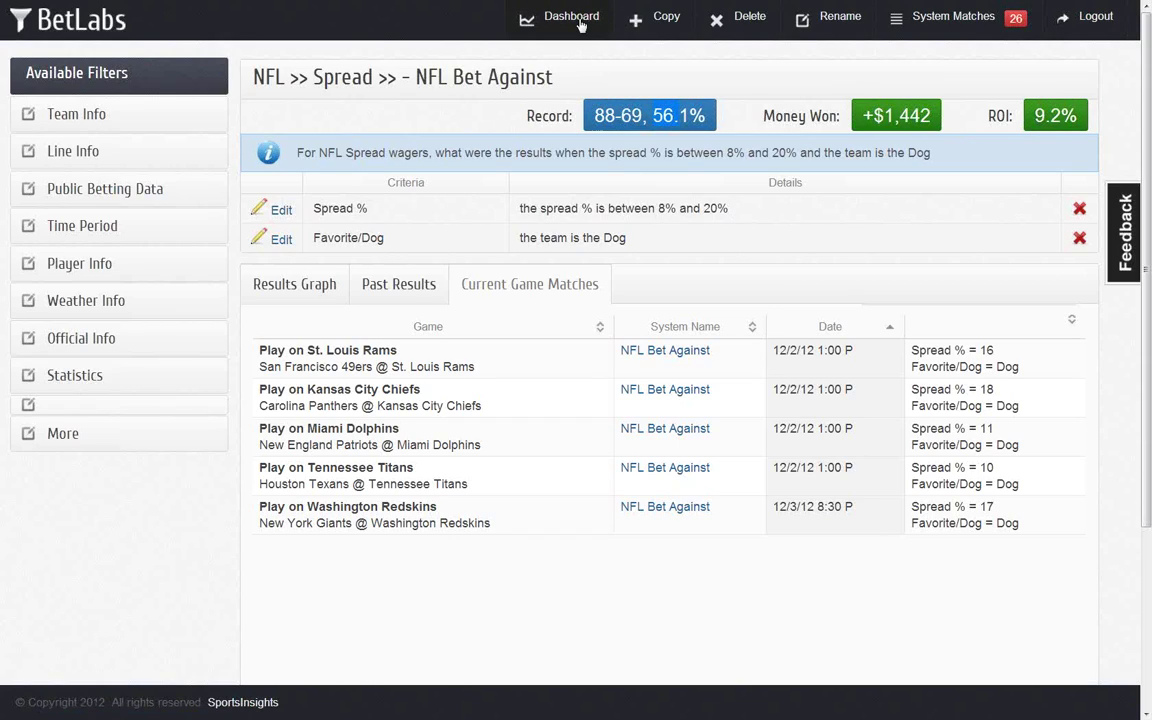
left_click(521, 18)
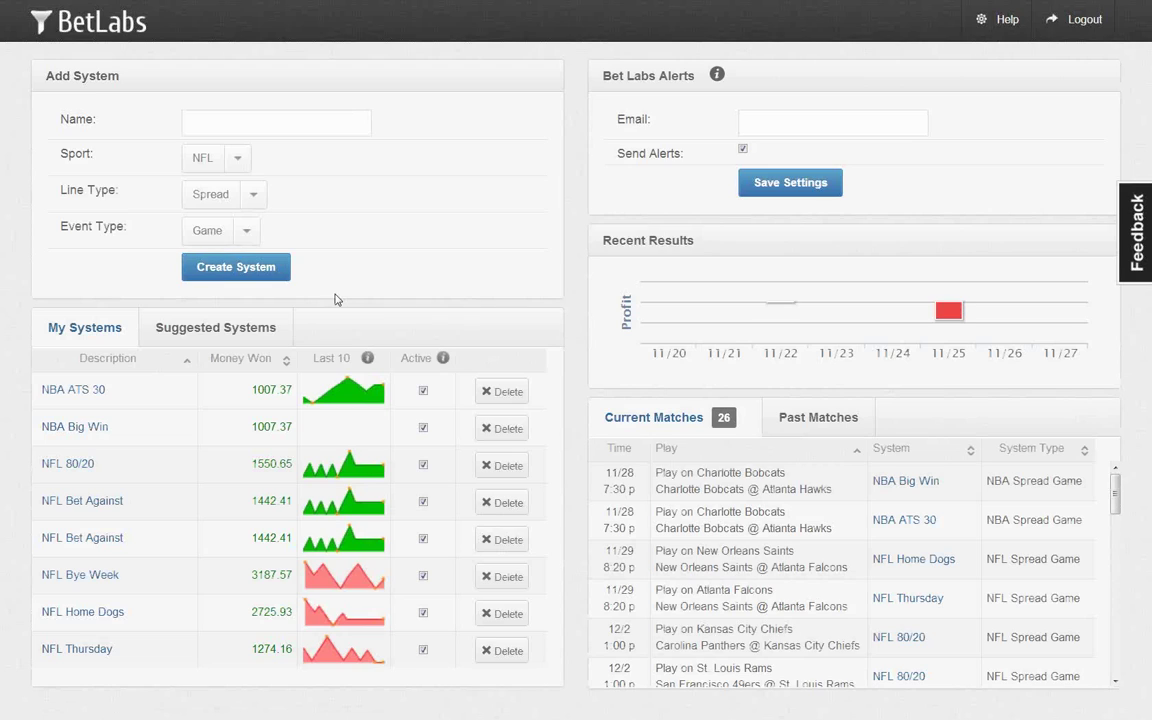
Open the suggested MLB Bet Against the Public system, review its Moneyline % criterion and results graph, and return to the dashboard.
left_click(258, 329)
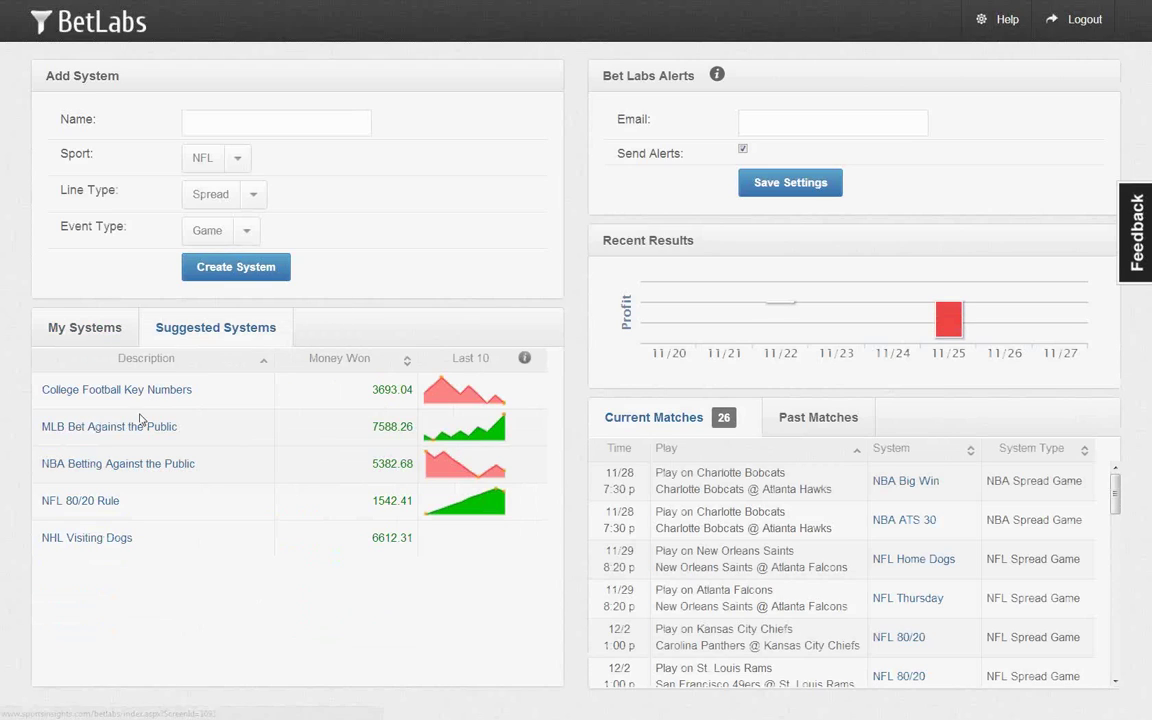
left_click(105, 428)
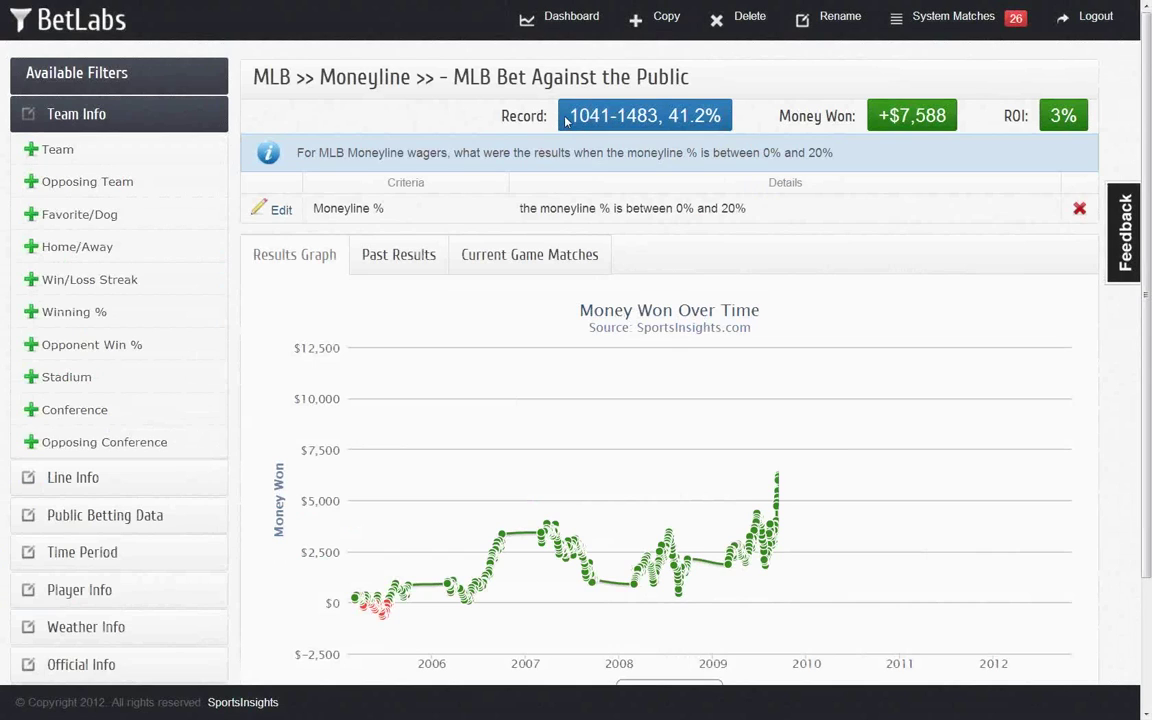
left_click_drag(751, 211, 677, 213)
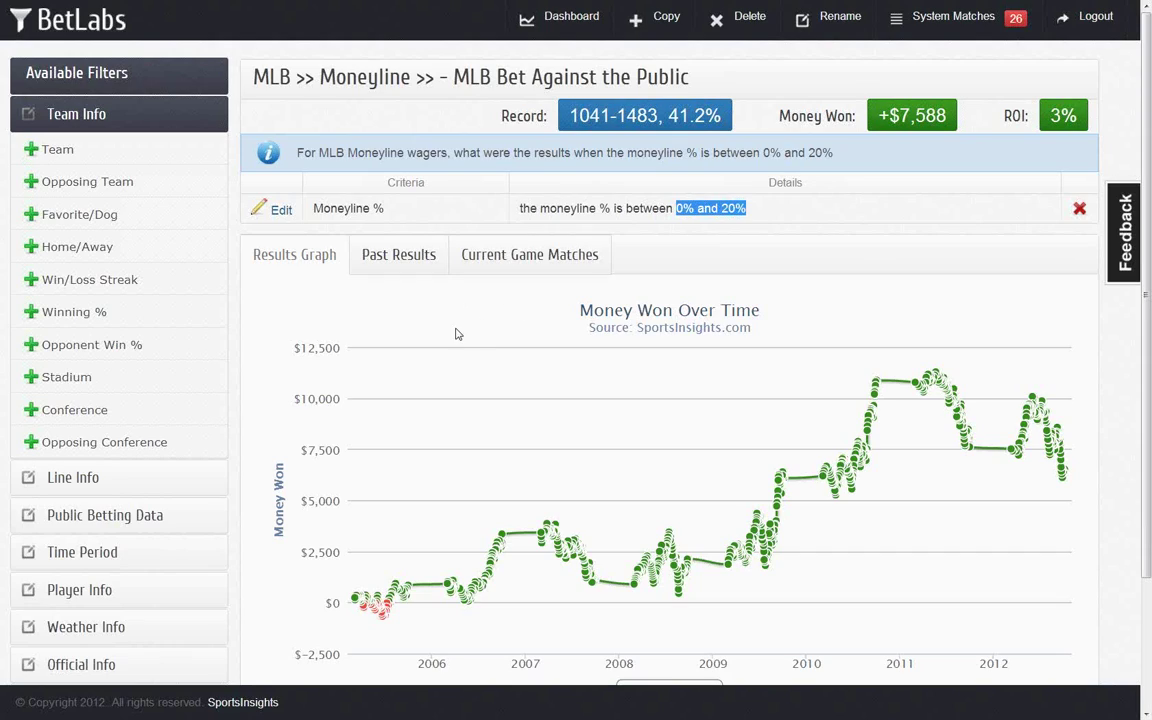
left_click(114, 234)
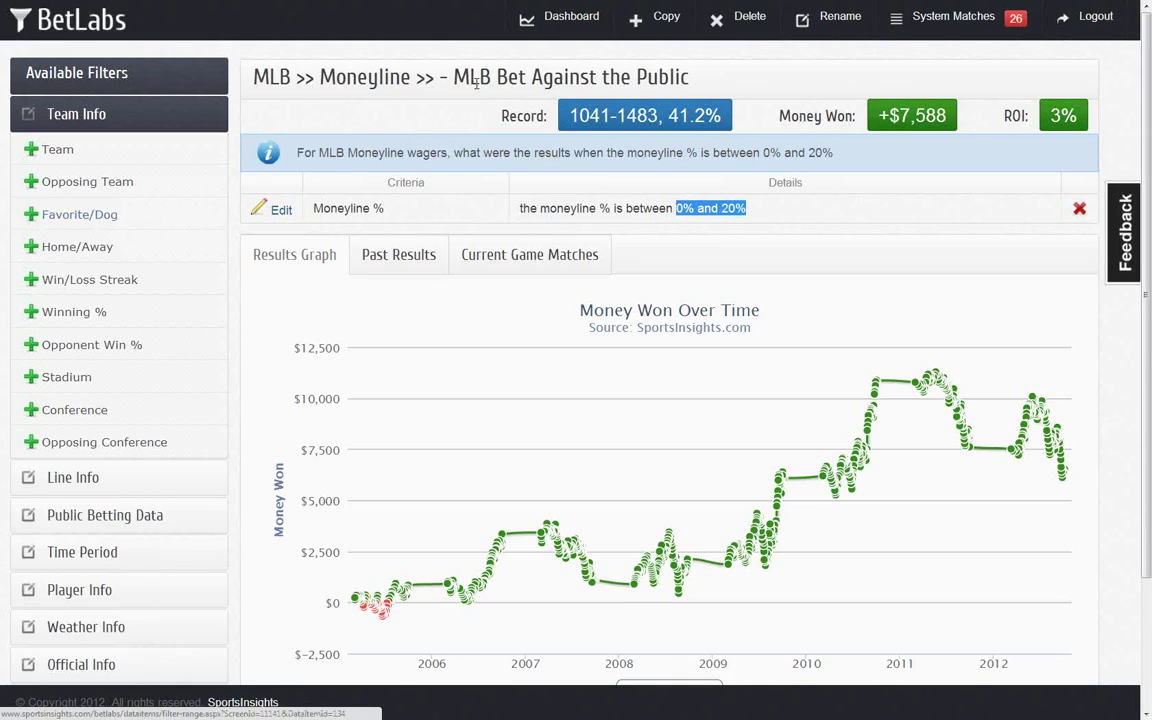
left_click(562, 25)
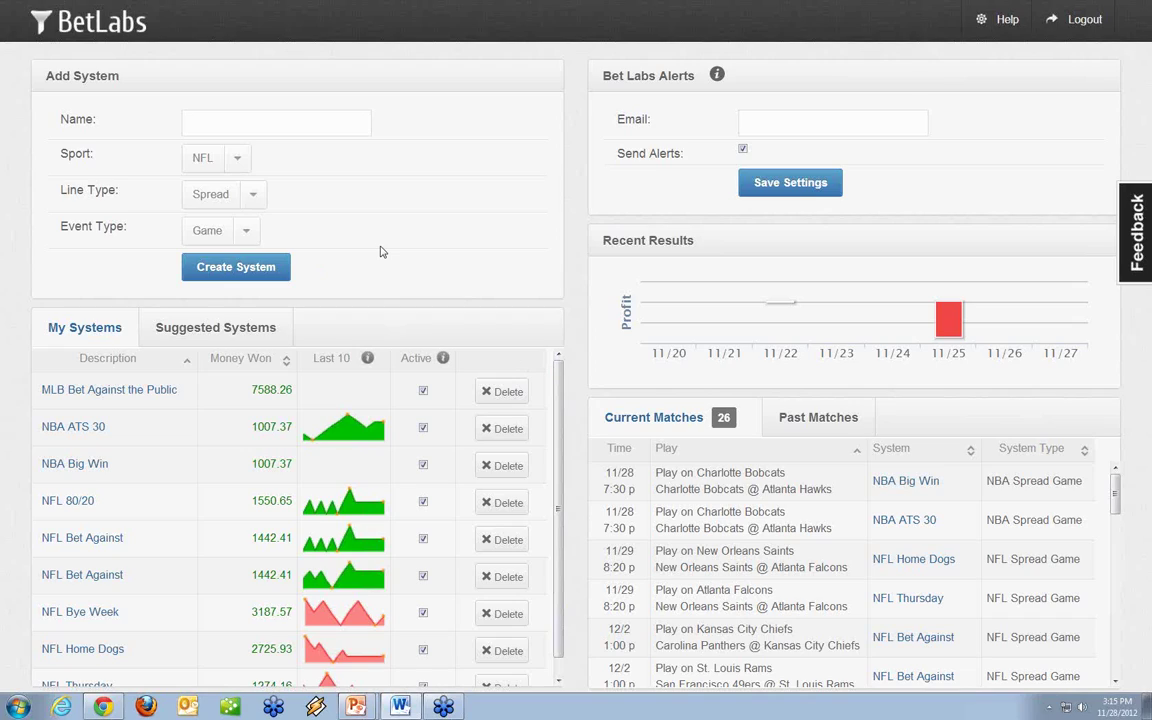
Examine the available Sport and Event Type options for a new system without changing the selections.
left_click(200, 158)
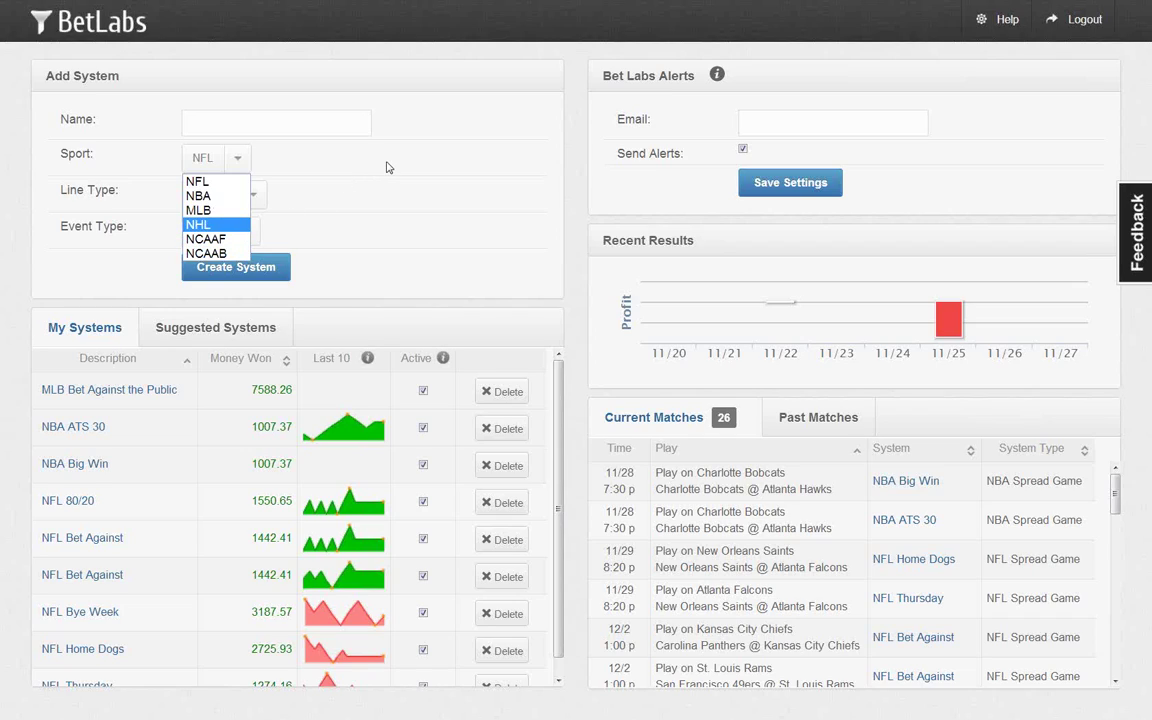
left_click(331, 162)
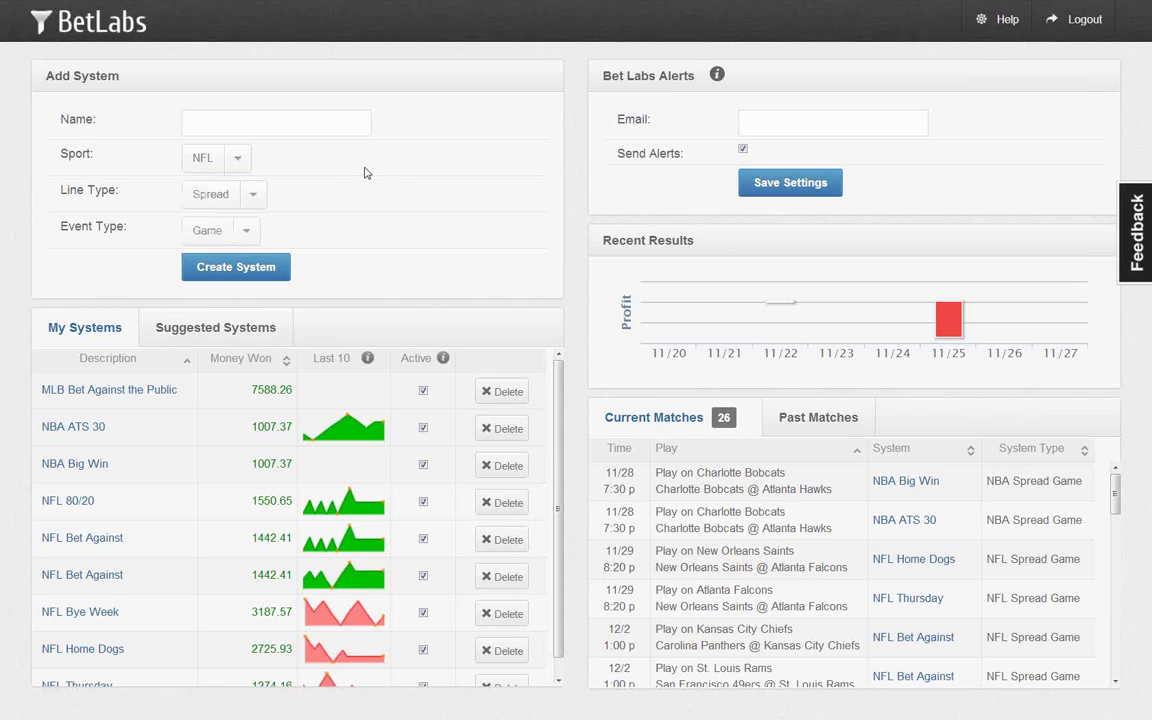
left_click(243, 238)
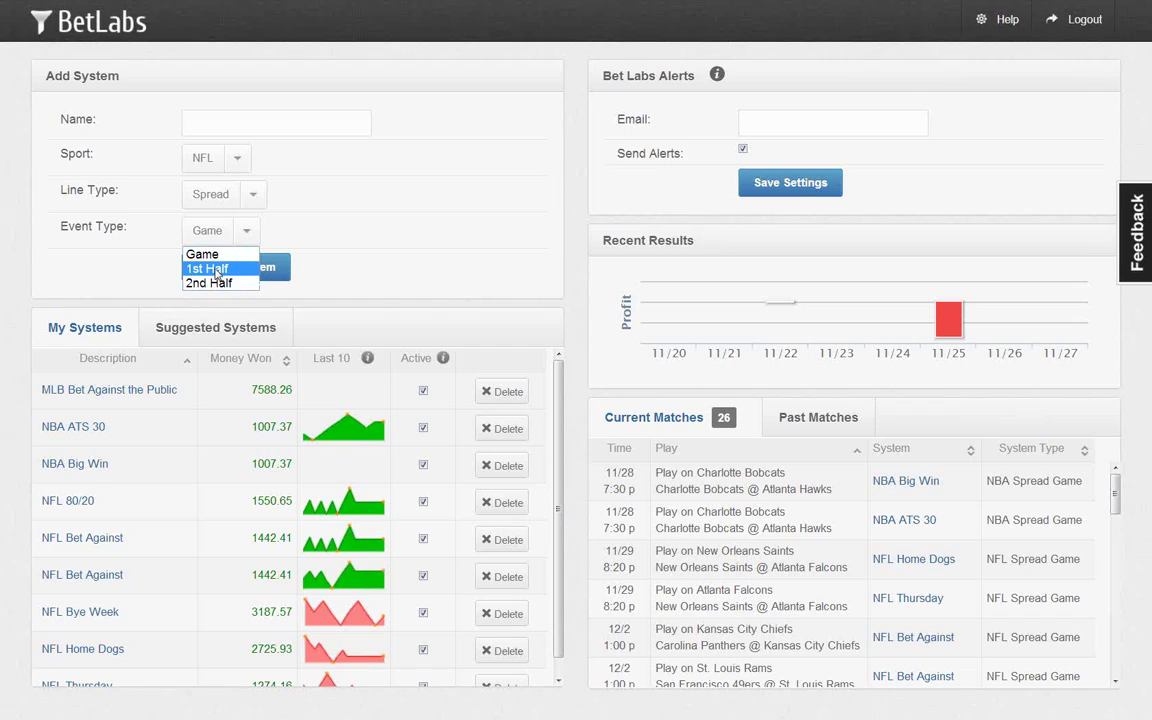
left_click(378, 204)
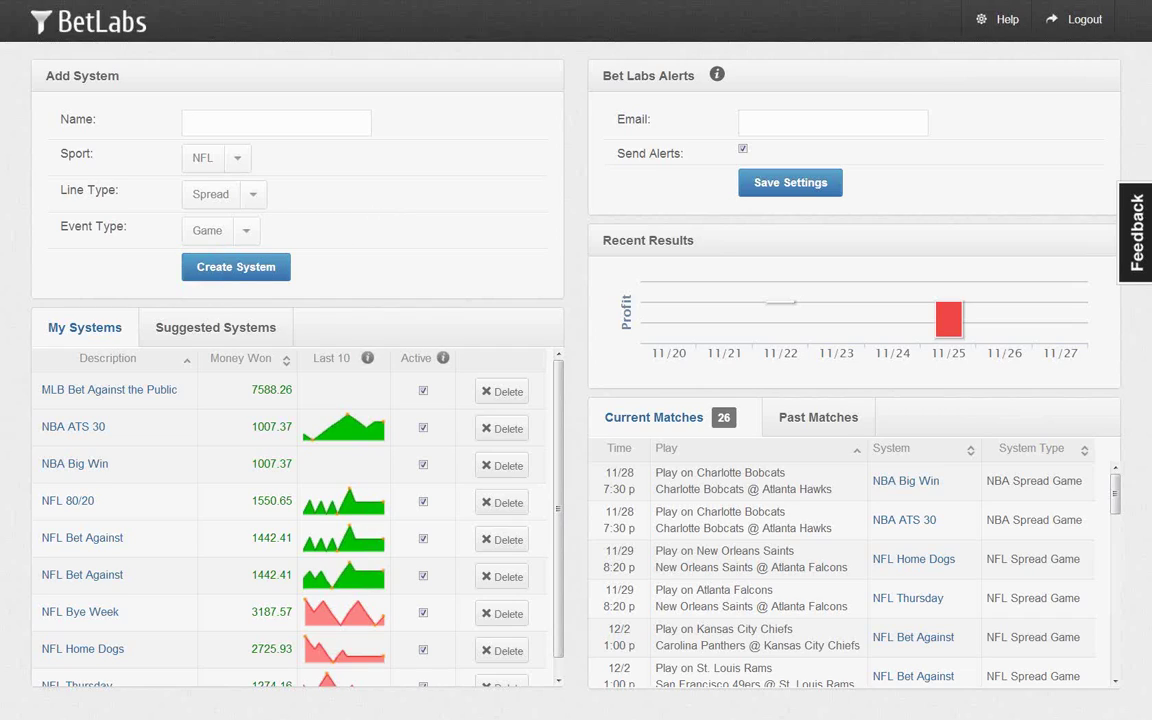